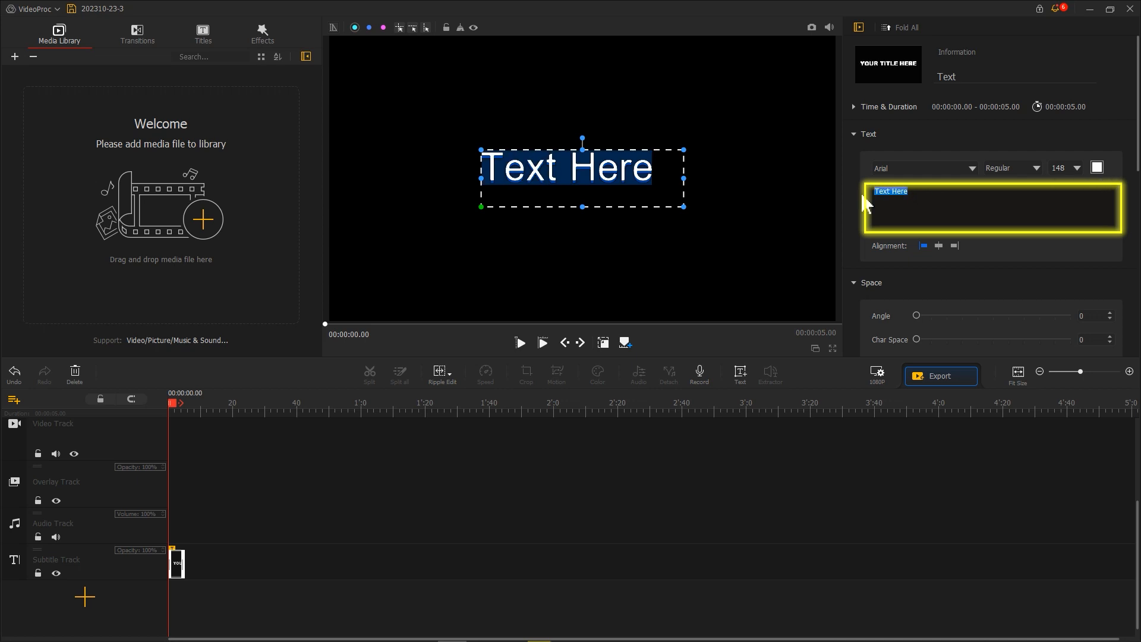
Change the title text to RUN in the Berlin Sans FB Demi font and set its text shadow offset to 0
{"action": "type", "text": "RUN"}
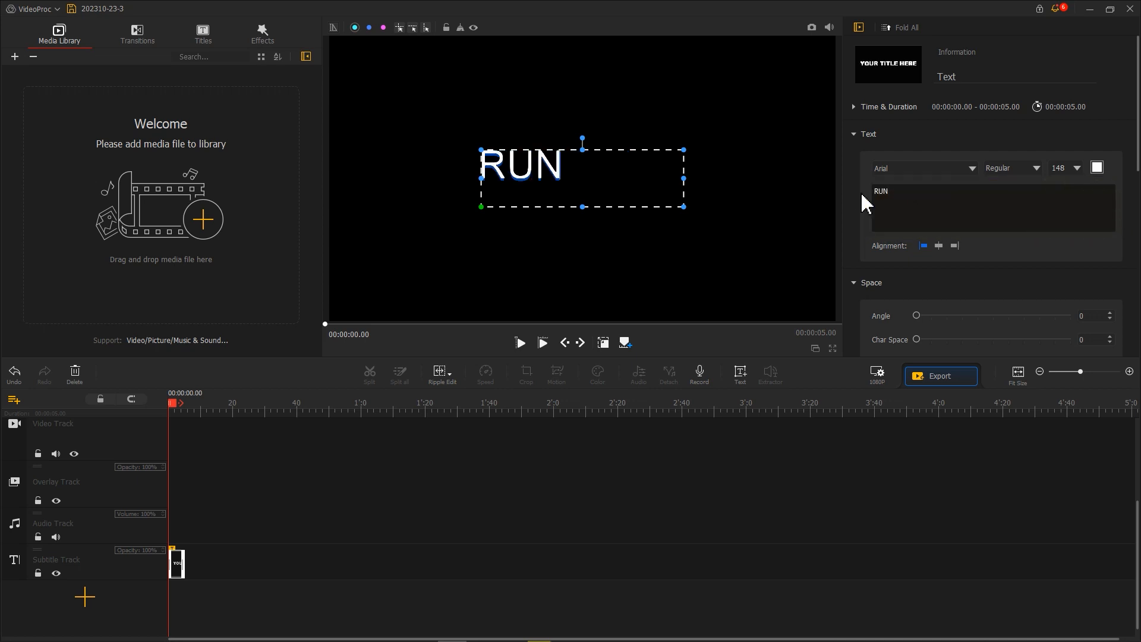
{"action": "left_click", "coordinate": [970, 169]}
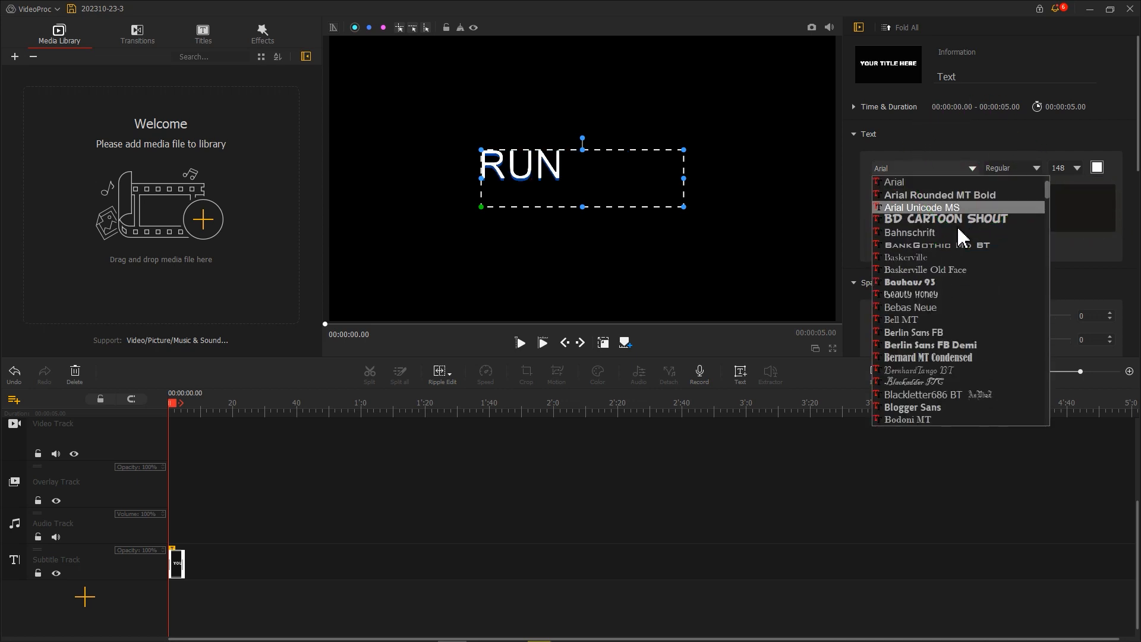
{"action": "left_click", "coordinate": [942, 344]}
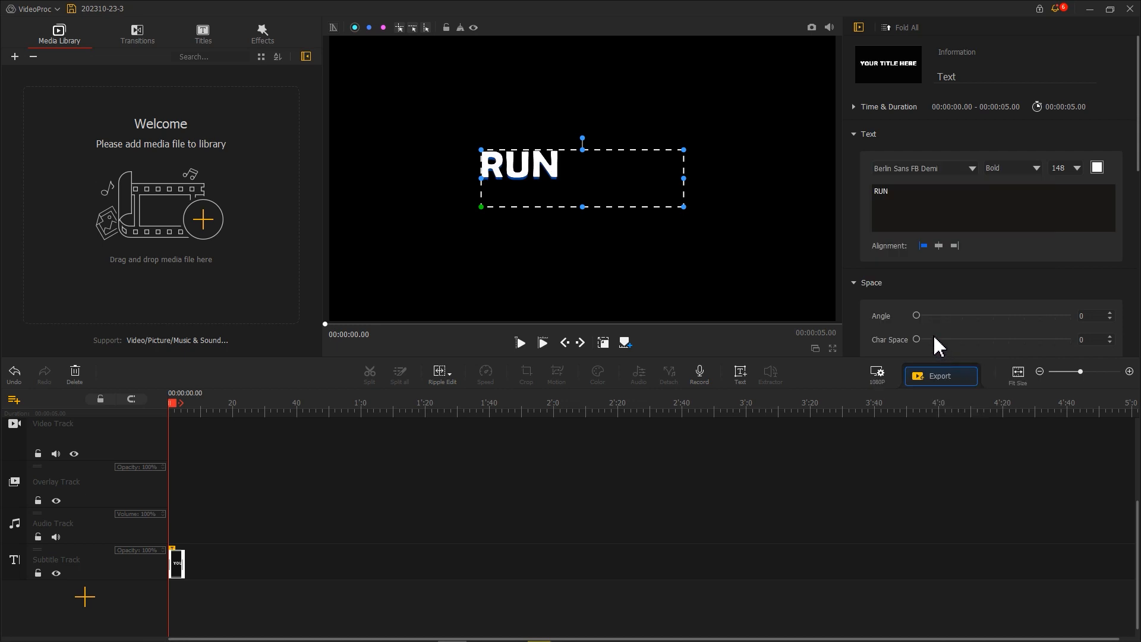
{"action": "scroll", "coordinate": [862, 318], "scroll_direction": "down", "scroll_amount": 6}
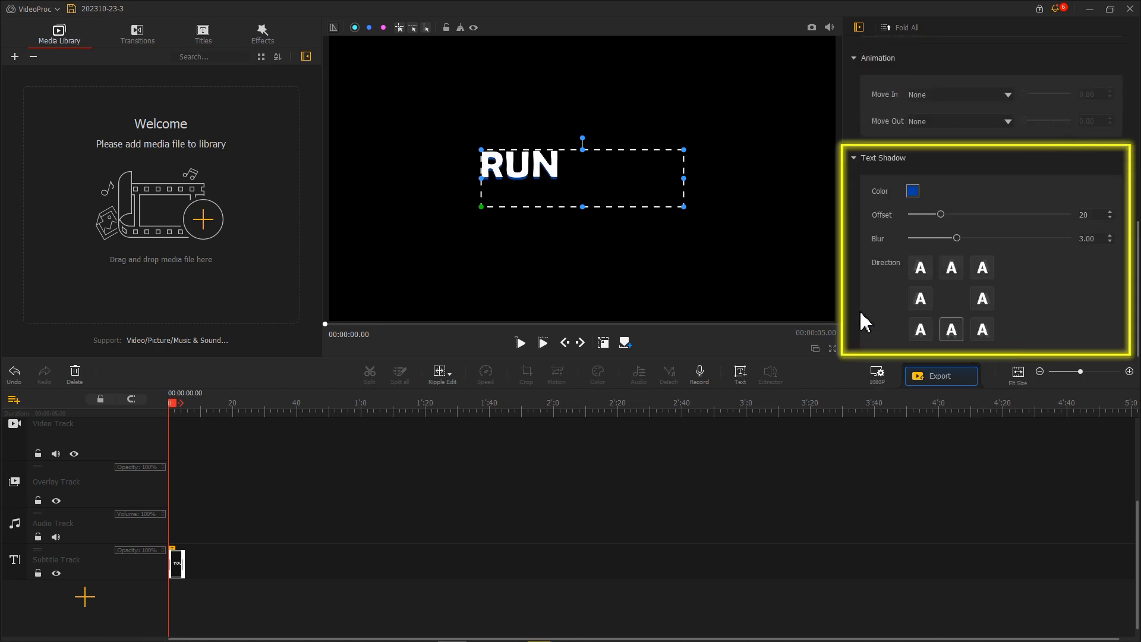
{"action": "left_click_drag", "start_coordinate": [939, 217], "coordinate": [936, 218]}
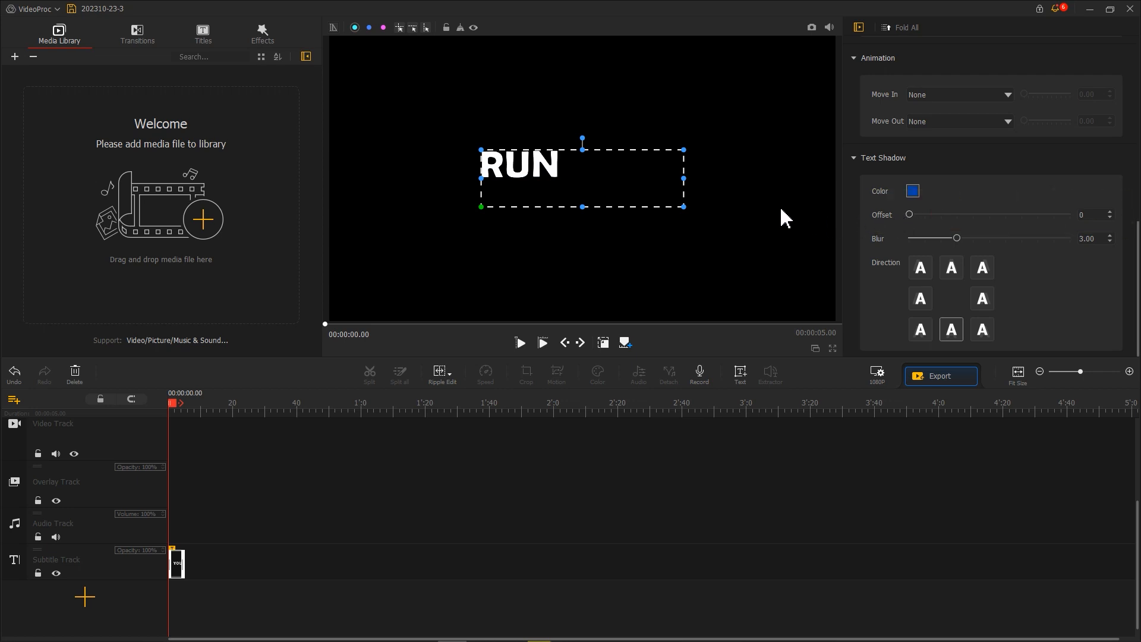
Enlarge and reposition the RUN title in the preview so the three letters nearly fill the frame width
{"action": "left_click_drag", "start_coordinate": [684, 178], "coordinate": [933, 392]}
{"action": "left_click_drag", "start_coordinate": [748, 254], "coordinate": [611, 192]}
{"action": "left_click_drag", "start_coordinate": [795, 275], "coordinate": [835, 297]}
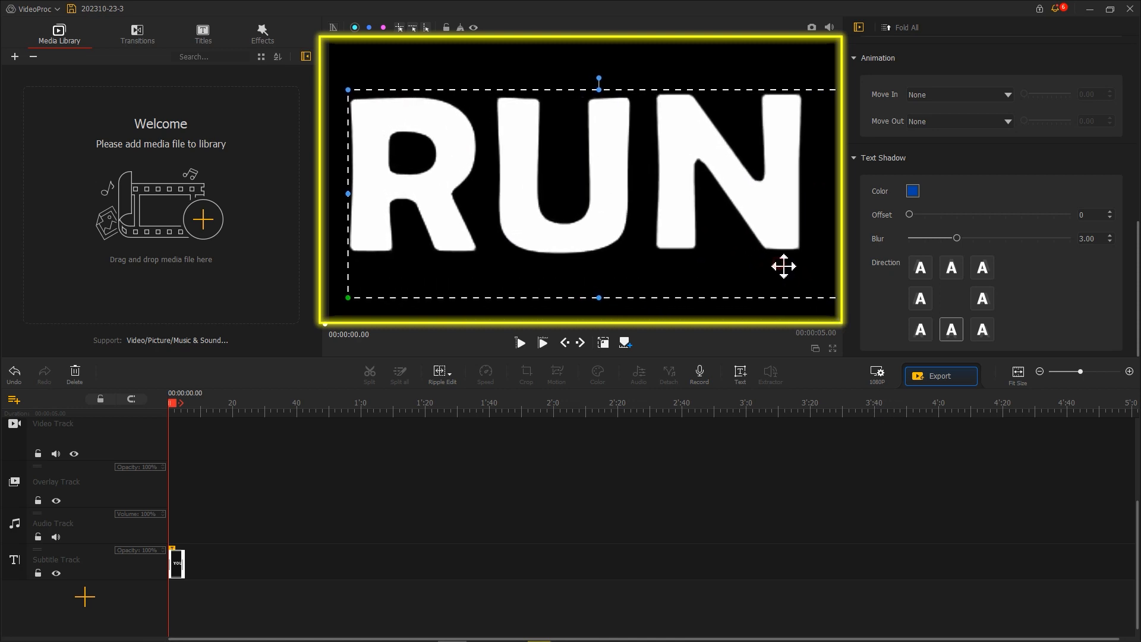
{"action": "left_click_drag", "start_coordinate": [783, 266], "coordinate": [810, 280]}
{"action": "mouse_move", "coordinate": [373, 104]}
{"action": "left_mouse_down"}
{"action": "mouse_move", "coordinate": [344, 80]}
{"action": "mouse_move", "coordinate": [389, 104]}
{"action": "left_mouse_up"}
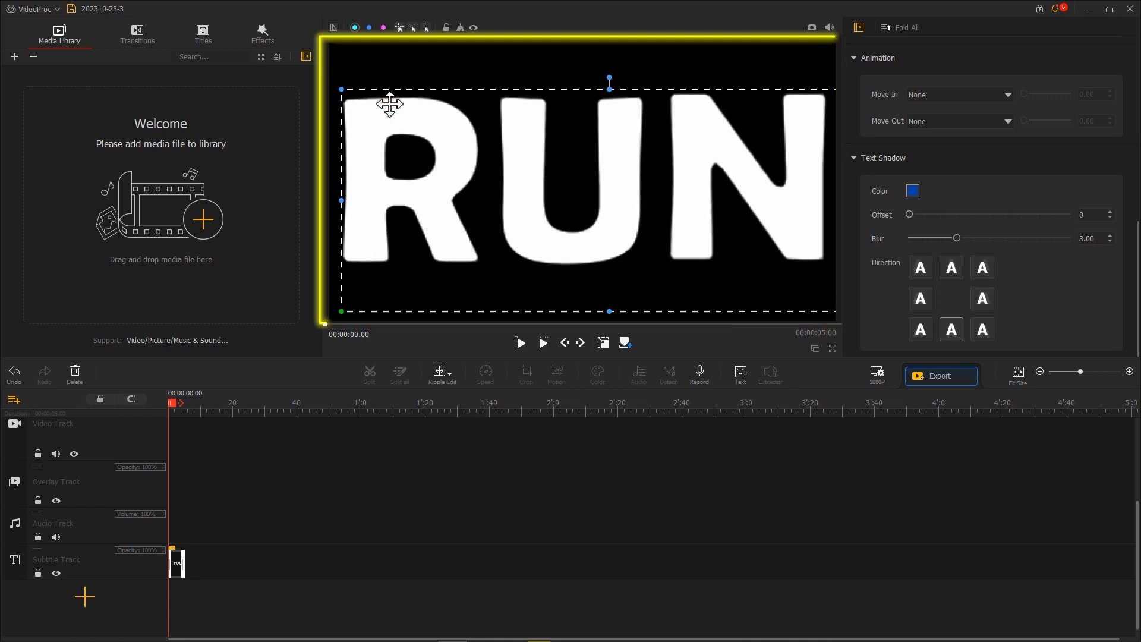
Import a snapshot of the RUN title into the media library and delete the title clip from the subtitle track
{"action": "left_click", "coordinate": [809, 27]}
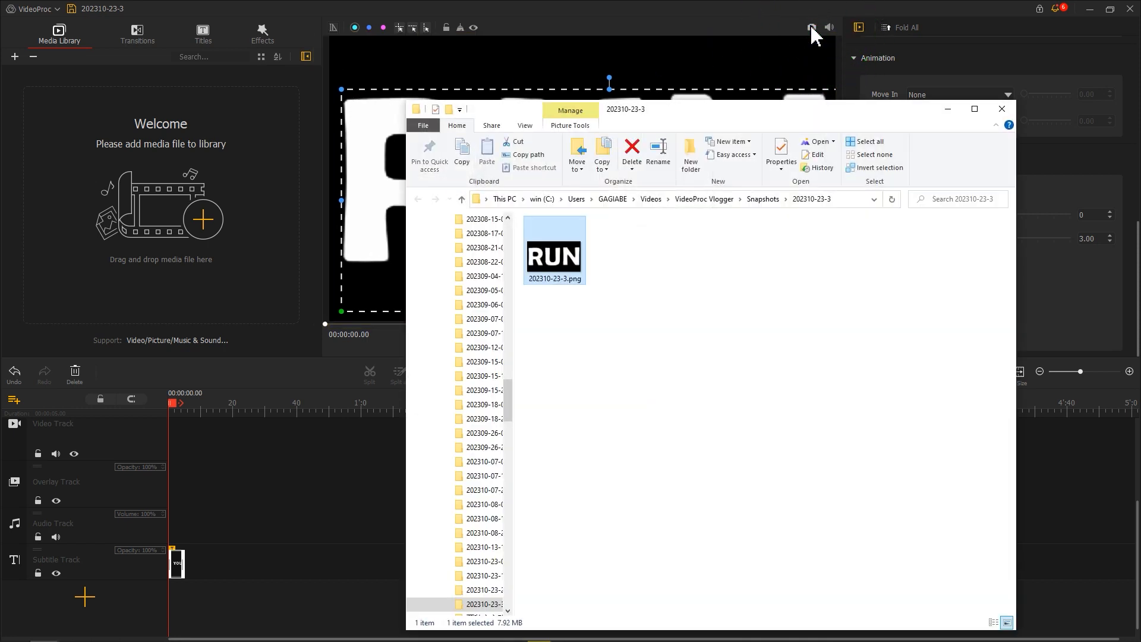
{"action": "left_click_drag", "start_coordinate": [567, 256], "coordinate": [219, 222]}
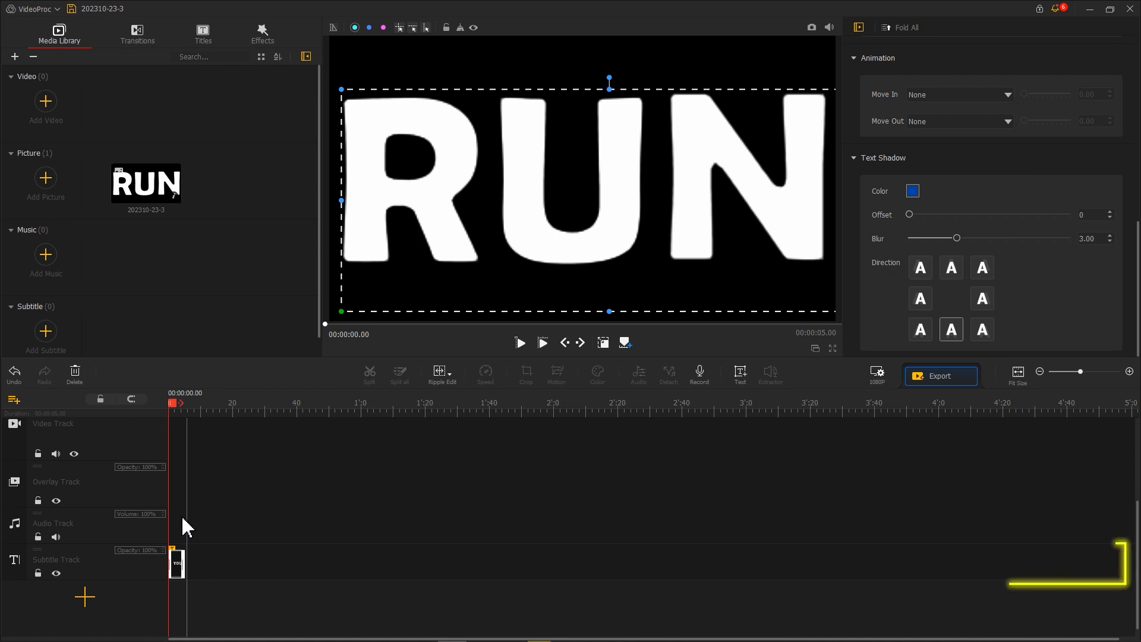
{"action": "right_click", "coordinate": [177, 568]}
{"action": "left_click", "coordinate": [218, 624]}
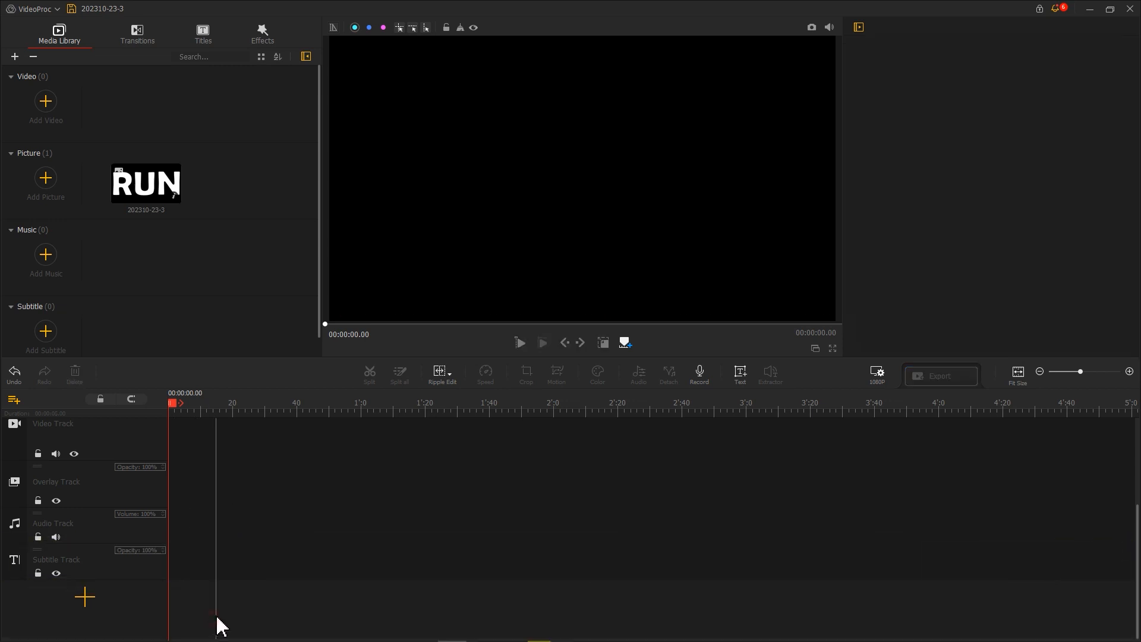
Add the music file to the audio track and trim it to about 11 seconds starting at the timeline's beginning
{"action": "left_click_drag", "start_coordinate": [1034, 605], "coordinate": [178, 536]}
{"action": "left_click_drag", "start_coordinate": [735, 535], "coordinate": [259, 490]}
{"action": "left_click_drag", "start_coordinate": [242, 412], "coordinate": [743, 412]}
{"action": "left_click_drag", "start_coordinate": [483, 543], "coordinate": [374, 534]}
{"action": "left_click_drag", "start_coordinate": [903, 525], "coordinate": [478, 523]}
Open the music clip in the Audio Editor and apply a fade-in to about its first 1.74 seconds
{"action": "left_click", "coordinate": [638, 376]}
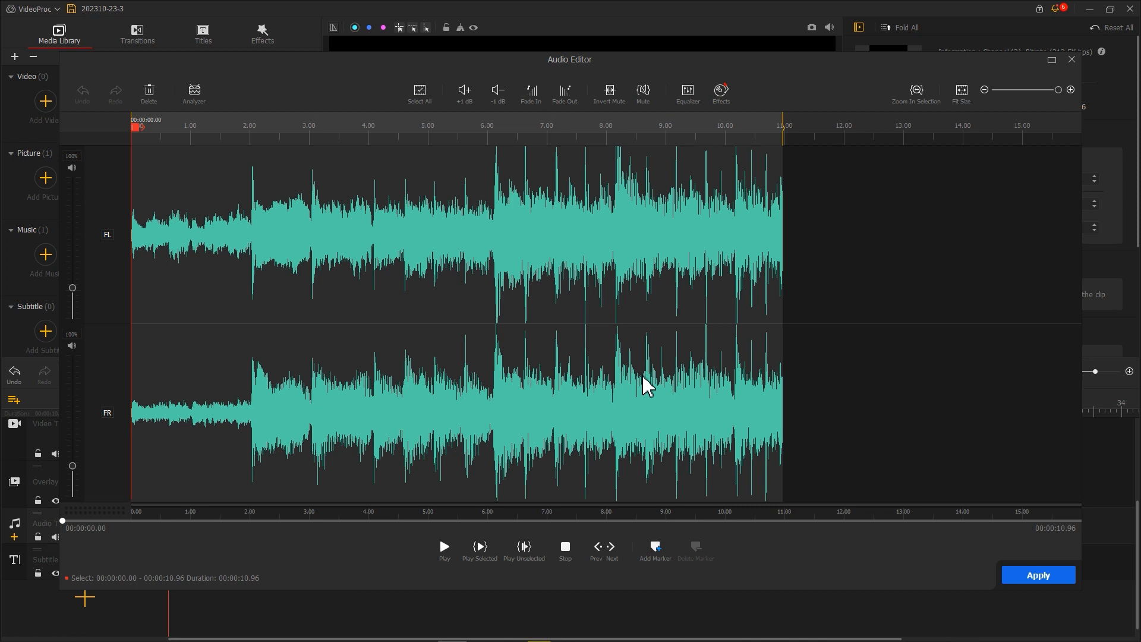
{"action": "left_click_drag", "start_coordinate": [235, 255], "coordinate": [131, 260]}
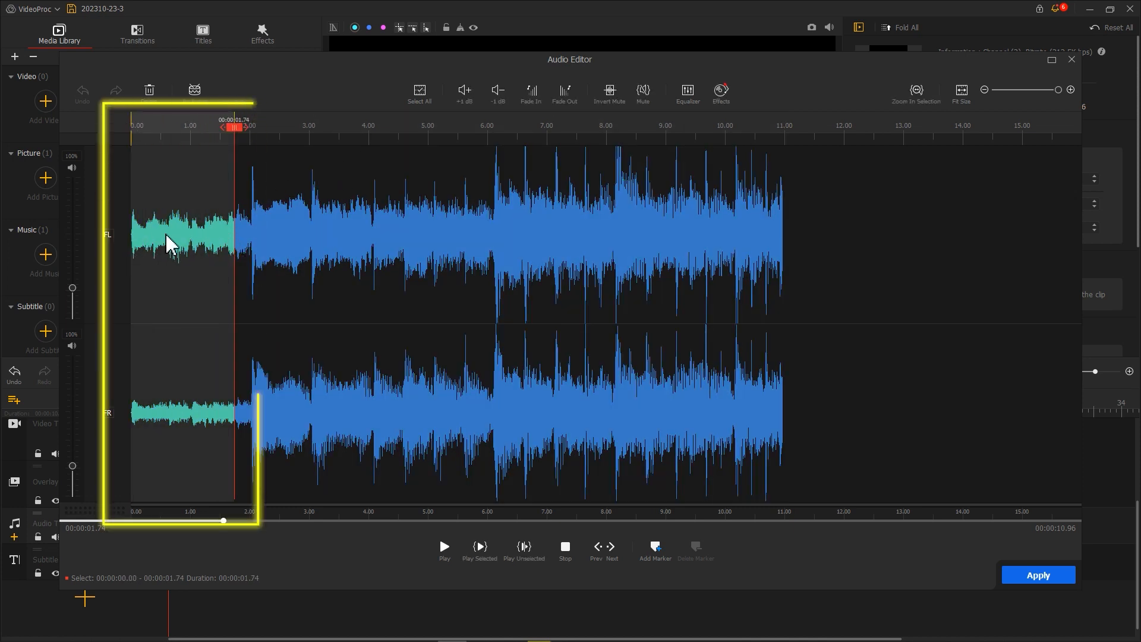
{"action": "left_click", "coordinate": [529, 100]}
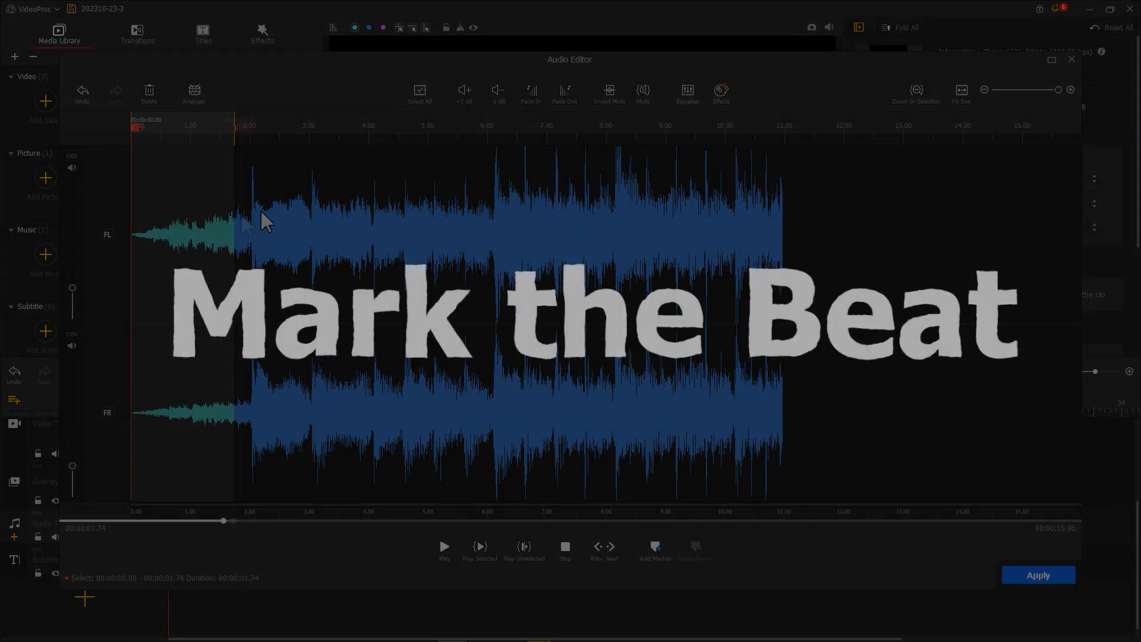
Try analyzing the music in the Audio Analyzer with the Audio Beat option
{"action": "left_click", "coordinate": [241, 183]}
{"action": "left_click", "coordinate": [196, 95]}
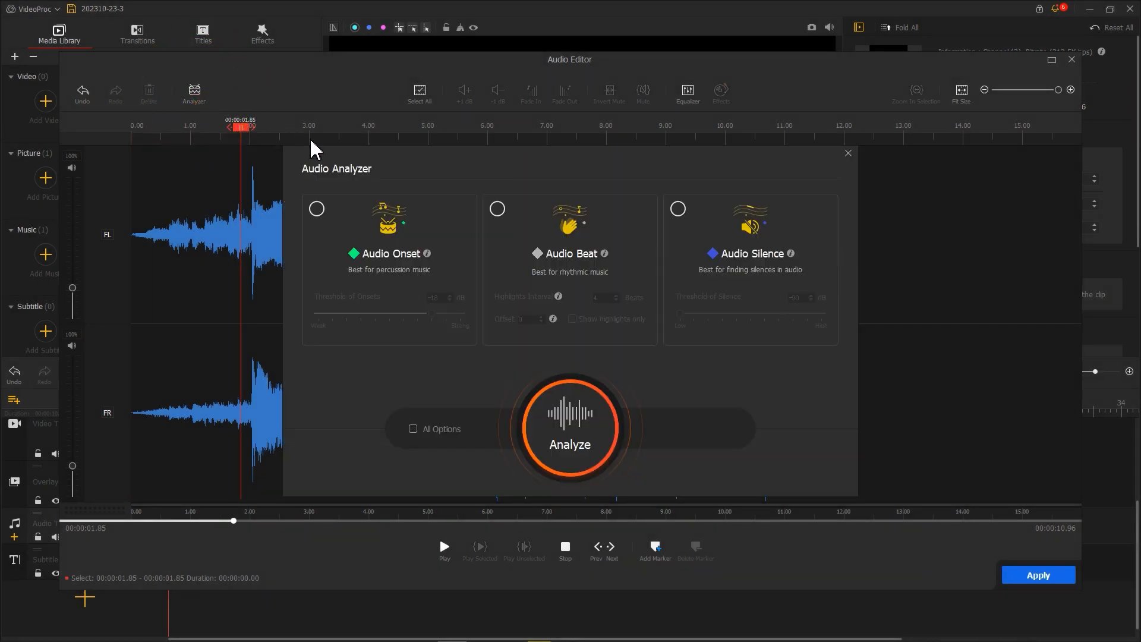
{"action": "left_click", "coordinate": [497, 209]}
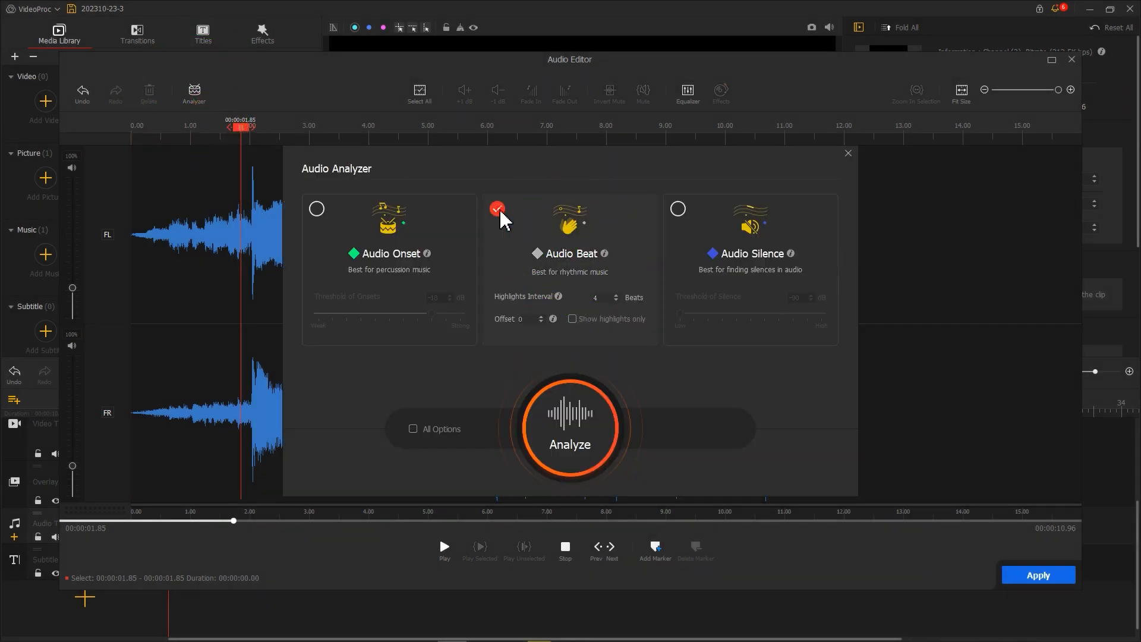
{"action": "left_click", "coordinate": [550, 433]}
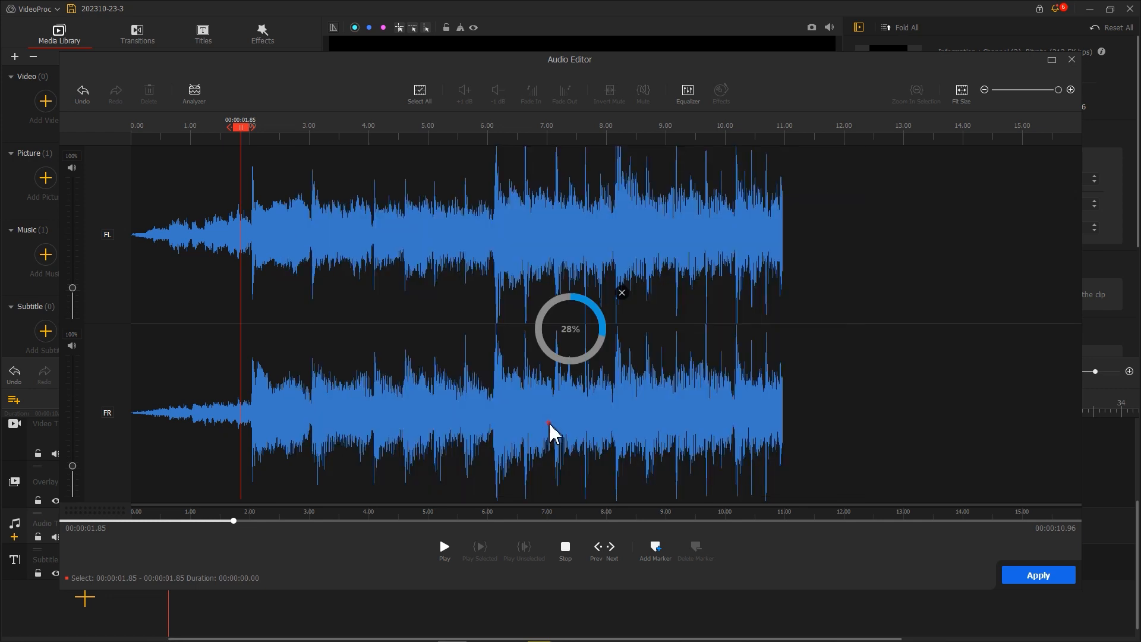
{"action": "key", "text": "ctrl+z"}
Mark the music's peaks manually at about 2, 3, 4 and 6 seconds, and apply the audio edits
{"action": "left_click", "coordinate": [255, 132]}
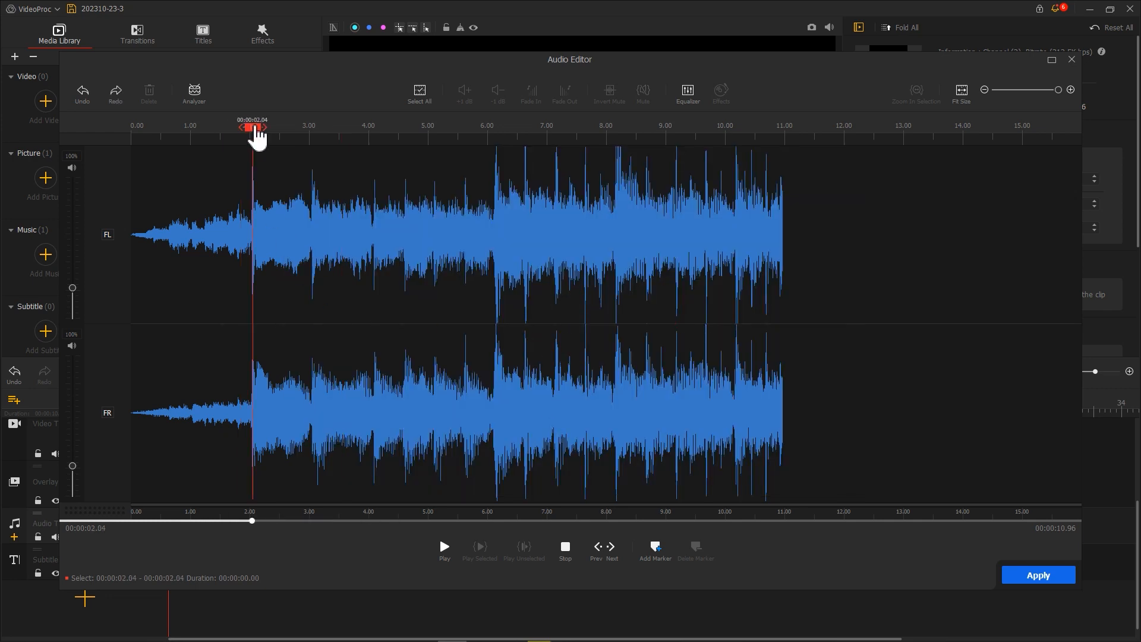
{"action": "key", "text": "m"}
{"action": "left_click_drag", "start_coordinate": [255, 127], "coordinate": [377, 133]}
{"action": "key", "text": "m"}
{"action": "key", "text": "m"}
{"action": "left_click_drag", "start_coordinate": [376, 133], "coordinate": [515, 142]}
{"action": "key", "text": "m"}
{"action": "left_click", "coordinate": [1044, 575]}
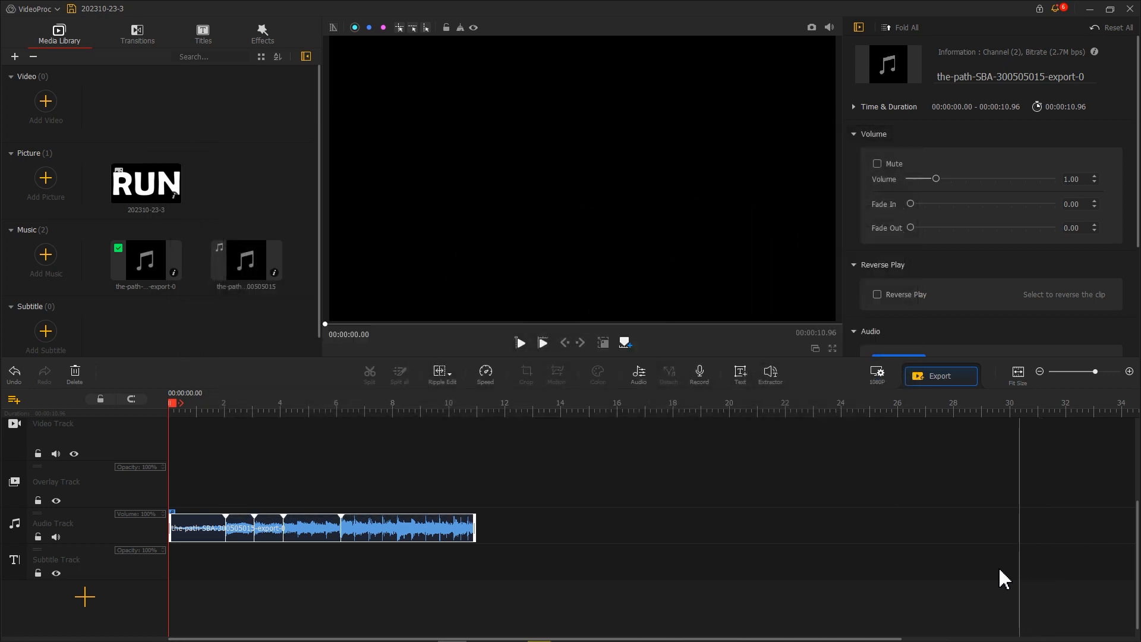
Add three more overlay tracks to the timeline
{"action": "left_click", "coordinate": [15, 501]}
{"action": "left_click", "coordinate": [14, 502]}
{"action": "left_click", "coordinate": [14, 502]}
{"action": "scroll", "coordinate": [247, 505], "scroll_direction": "up", "scroll_amount": 3}
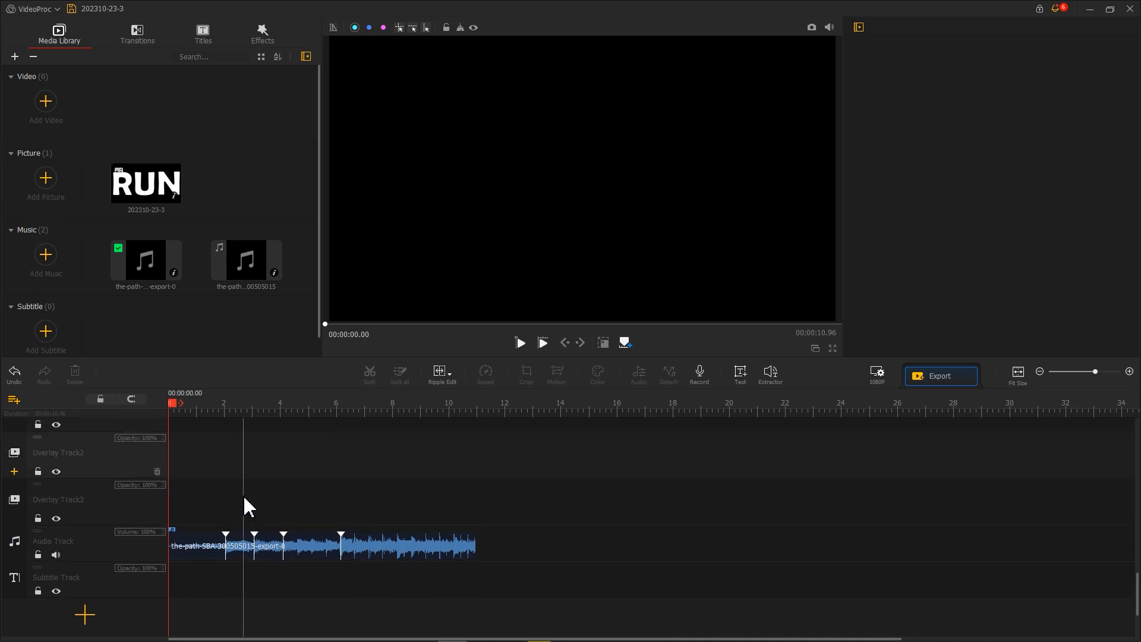
Place the RUN picture on Overlay Track3, fitted to the screen width, and extend its duration to about 10 seconds
{"action": "left_click_drag", "start_coordinate": [155, 196], "coordinate": [183, 606]}
{"action": "scroll", "coordinate": [857, 218], "scroll_direction": "up", "scroll_amount": 5}
{"action": "left_click", "coordinate": [942, 173]}
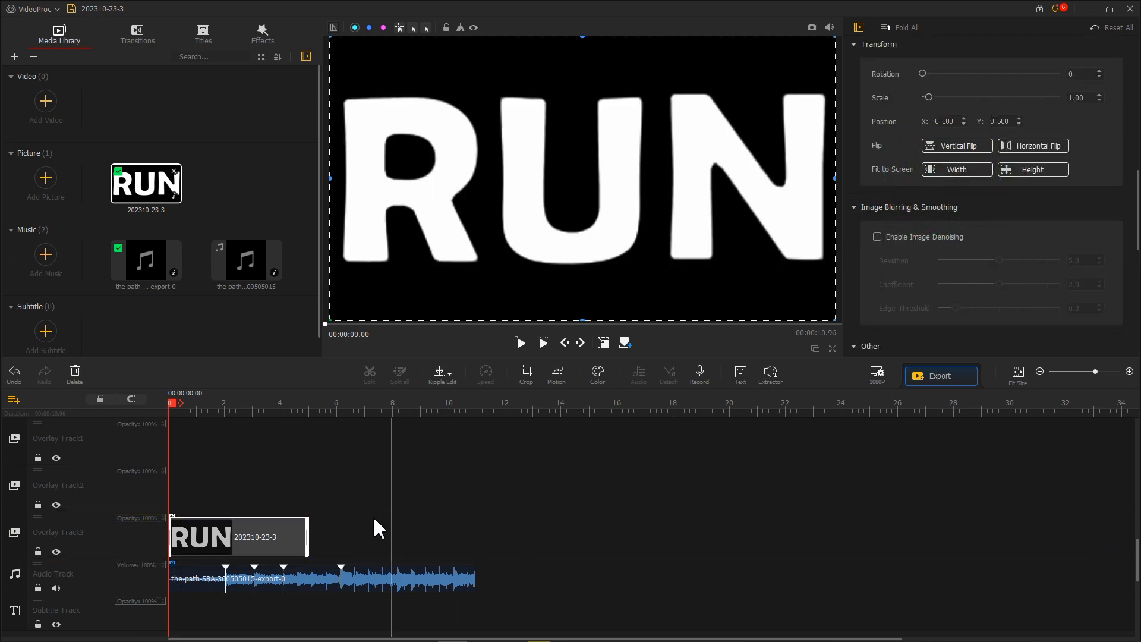
{"action": "left_click_drag", "start_coordinate": [310, 538], "coordinate": [456, 525]}
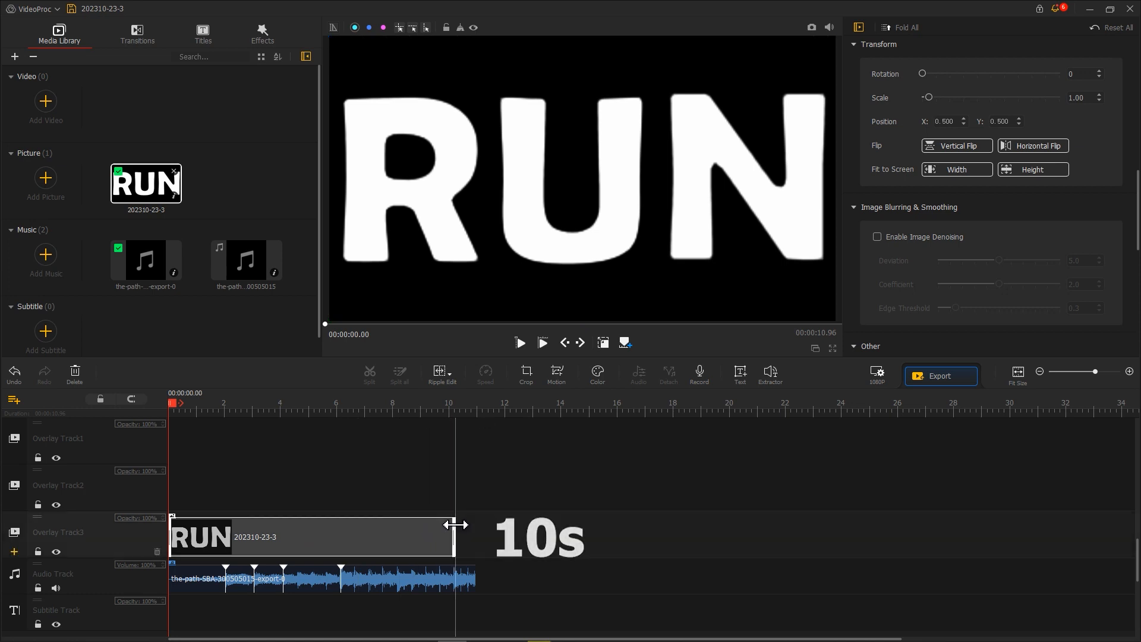
Set the RUN picture's blend mode to Darken and lock Overlay Track3
{"action": "scroll", "coordinate": [856, 295], "scroll_direction": "down", "scroll_amount": 5}
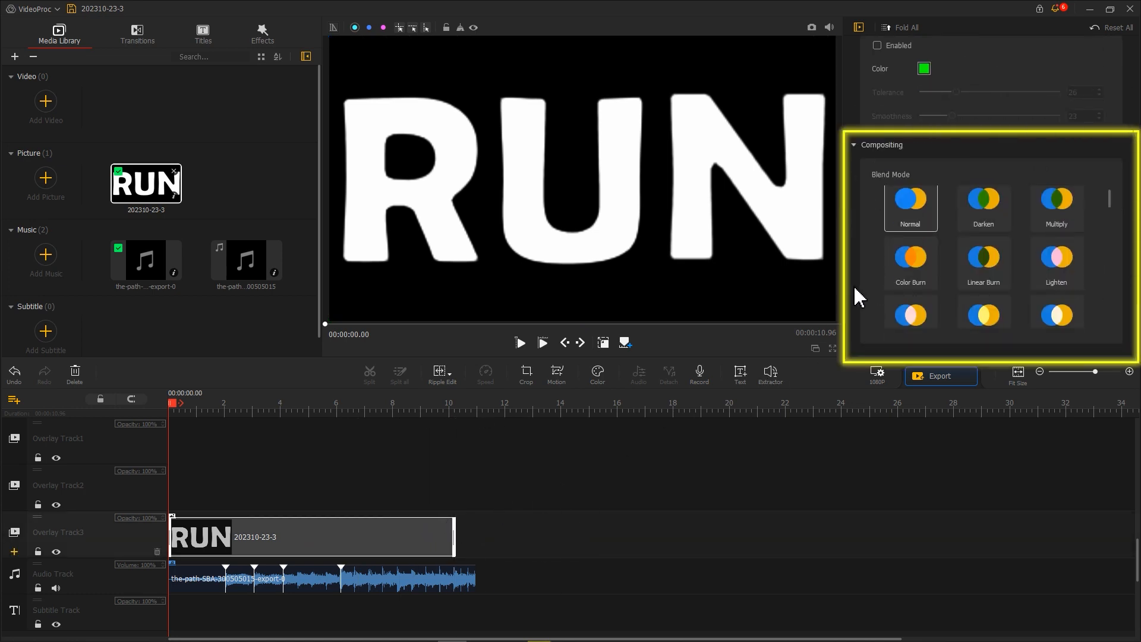
{"action": "left_click", "coordinate": [982, 215]}
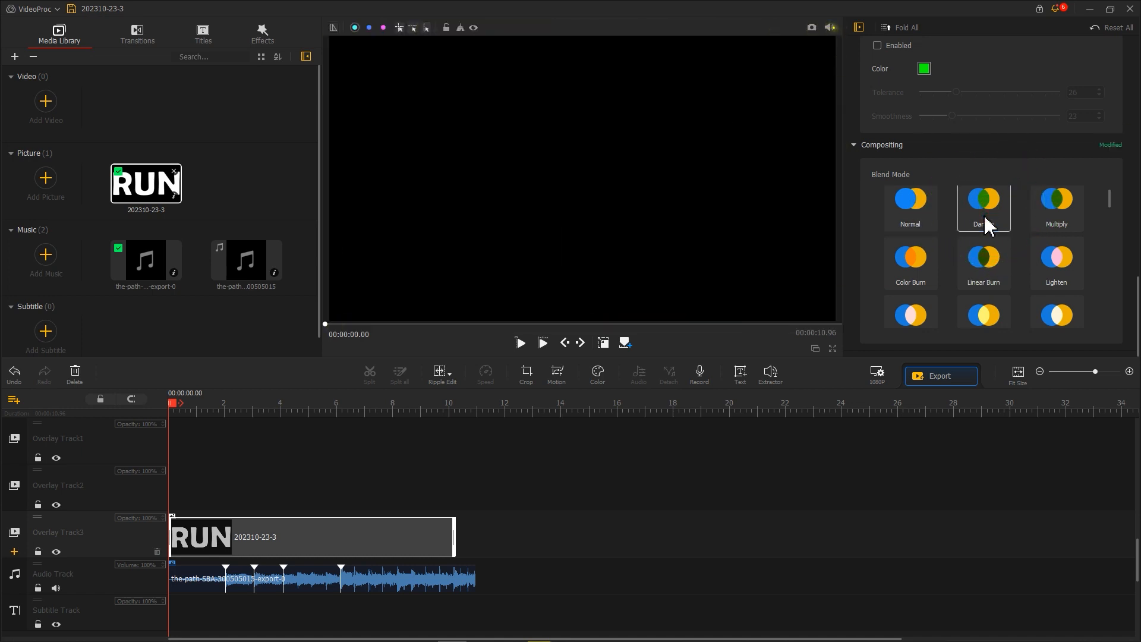
{"action": "left_click", "coordinate": [38, 552]}
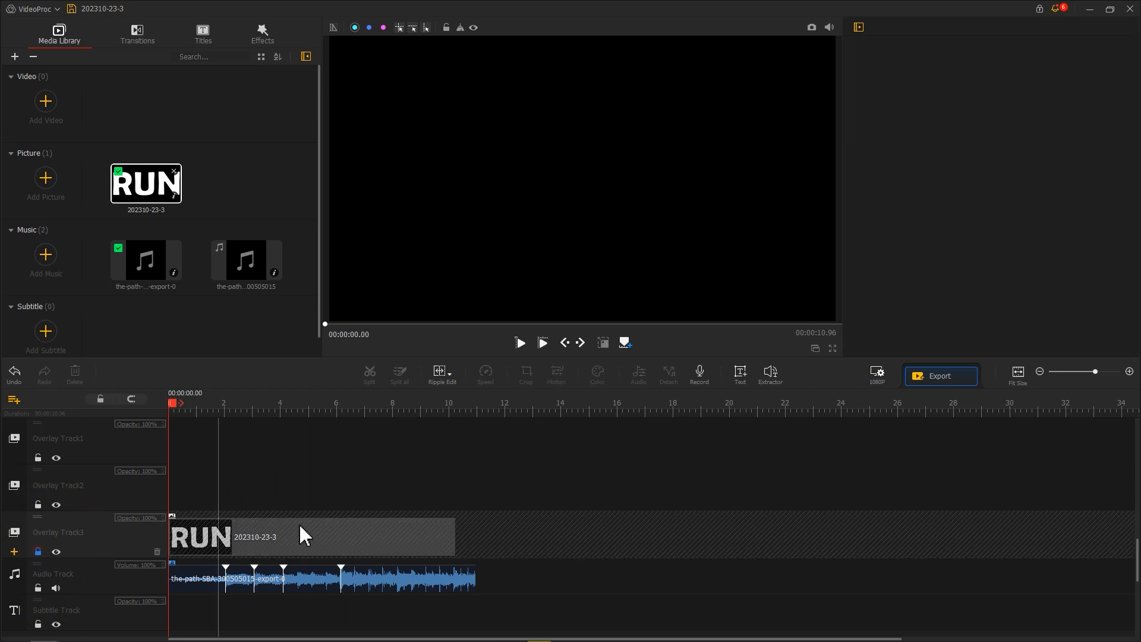
Import the three running videos and place the athletic-runner clip at the start of Overlay Track2
{"action": "left_click_drag", "start_coordinate": [1140, 119], "coordinate": [273, 156]}
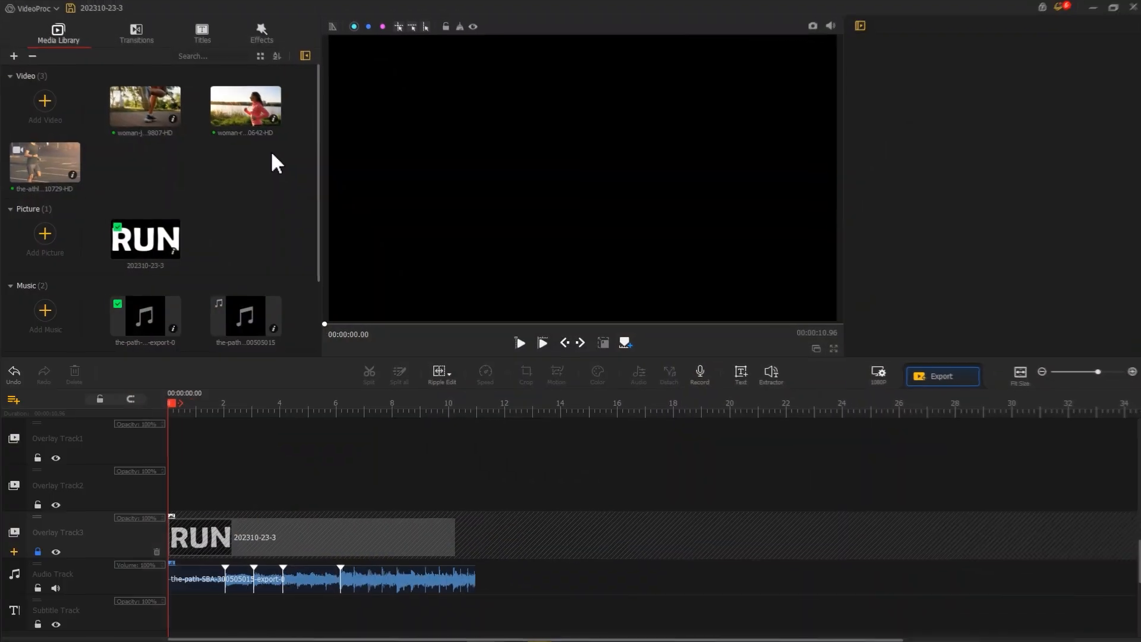
{"action": "mouse_move", "coordinate": [48, 160]}
{"action": "left_mouse_down"}
{"action": "mouse_move", "coordinate": [114, 300]}
{"action": "mouse_move", "coordinate": [176, 549]}
{"action": "left_mouse_up"}
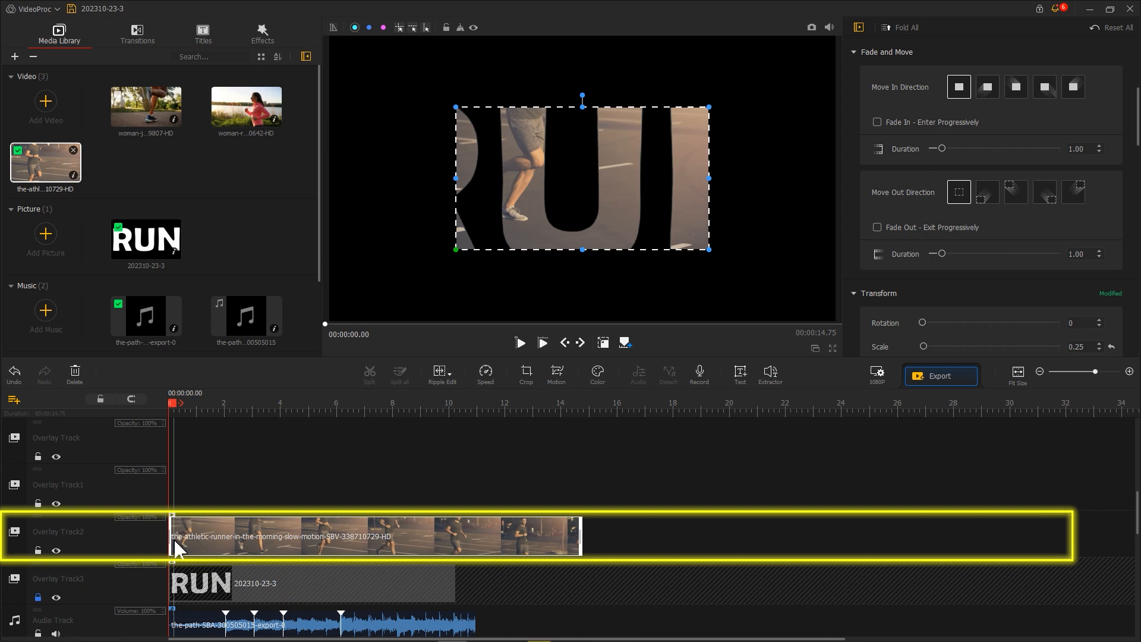
Move the athletic-runner clip so the runner's legs sit over the letter R, and enlarge it to a scale of about 0.44
{"action": "left_click_drag", "start_coordinate": [498, 241], "coordinate": [402, 214]}
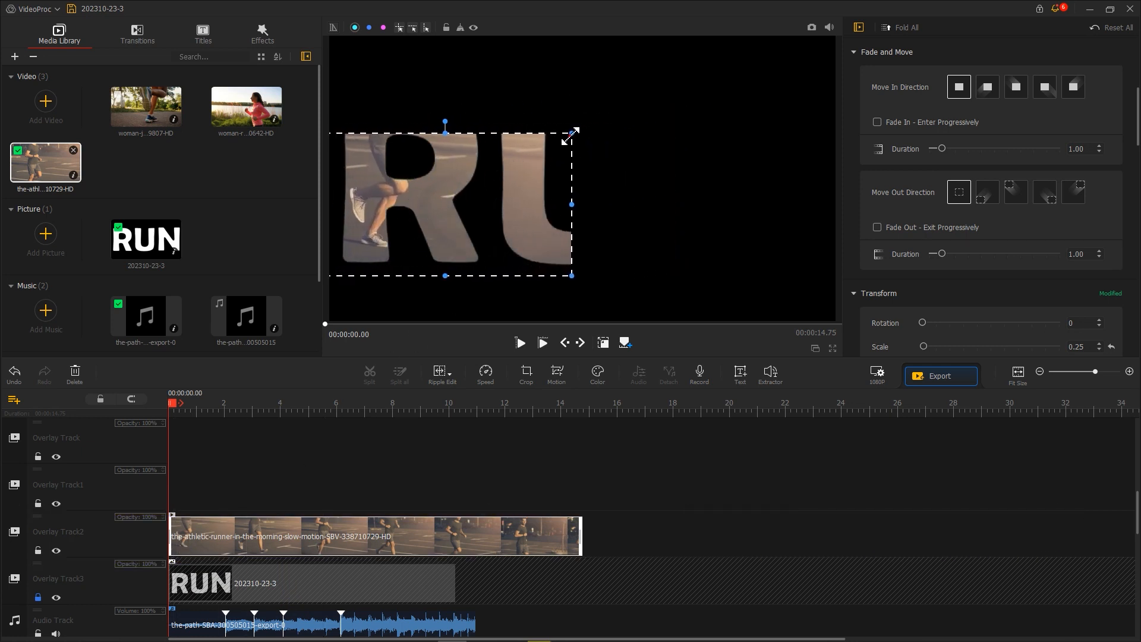
{"action": "mouse_move", "coordinate": [572, 133]}
{"action": "left_mouse_down"}
{"action": "mouse_move", "coordinate": [640, 64]}
{"action": "mouse_move", "coordinate": [632, 83]}
{"action": "left_mouse_up"}
{"action": "left_click", "coordinate": [622, 79]}
{"action": "left_click", "coordinate": [609, 108]}
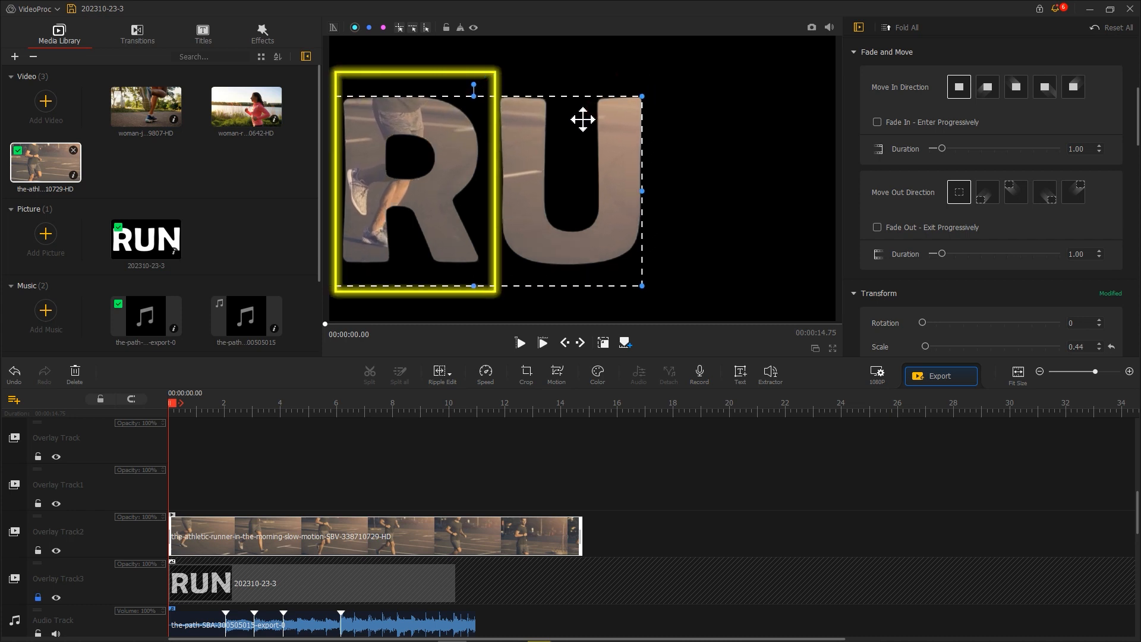
Crop the athletic-runner clip's empty half to about 951 × 1079 so it covers only the letter R
{"action": "left_click", "coordinate": [529, 376]}
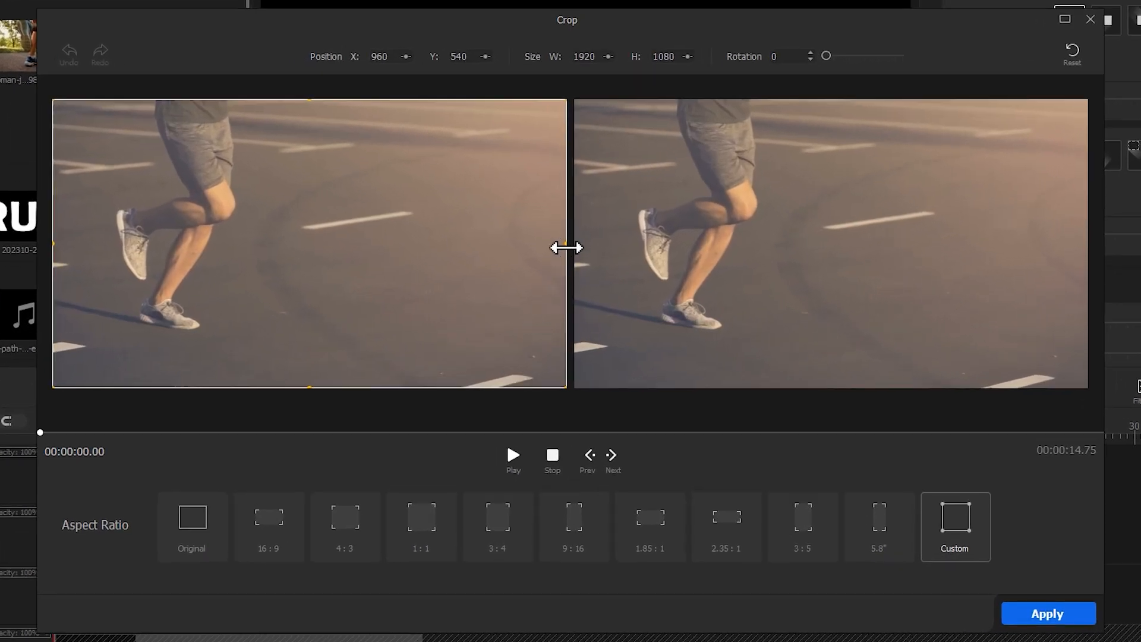
{"action": "left_click_drag", "start_coordinate": [565, 247], "coordinate": [307, 235]}
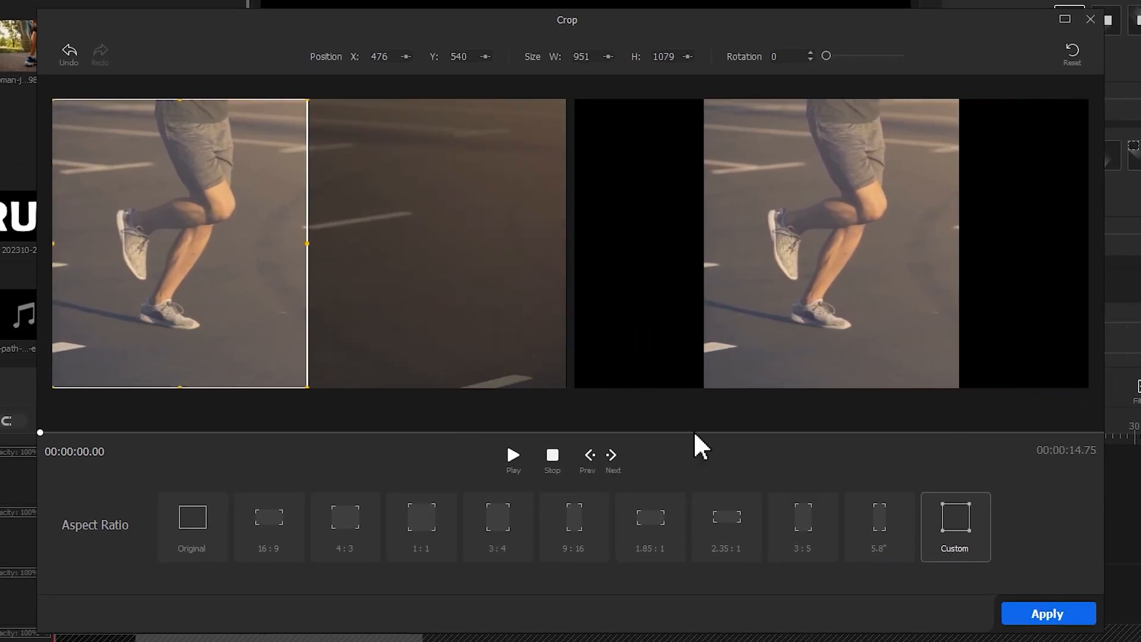
{"action": "left_click", "coordinate": [1034, 610]}
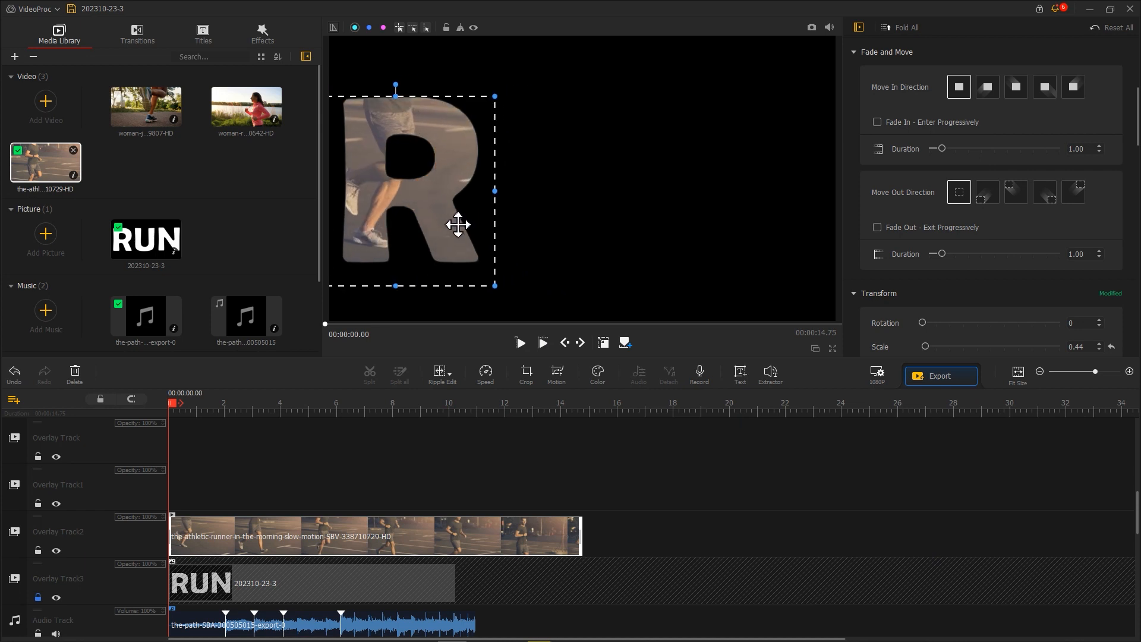
Place the woman-jogging legs clip at the start of Overlay Track1 and resize it over the letter U to a scale of about 0.49
{"action": "left_click_drag", "start_coordinate": [149, 105], "coordinate": [181, 573]}
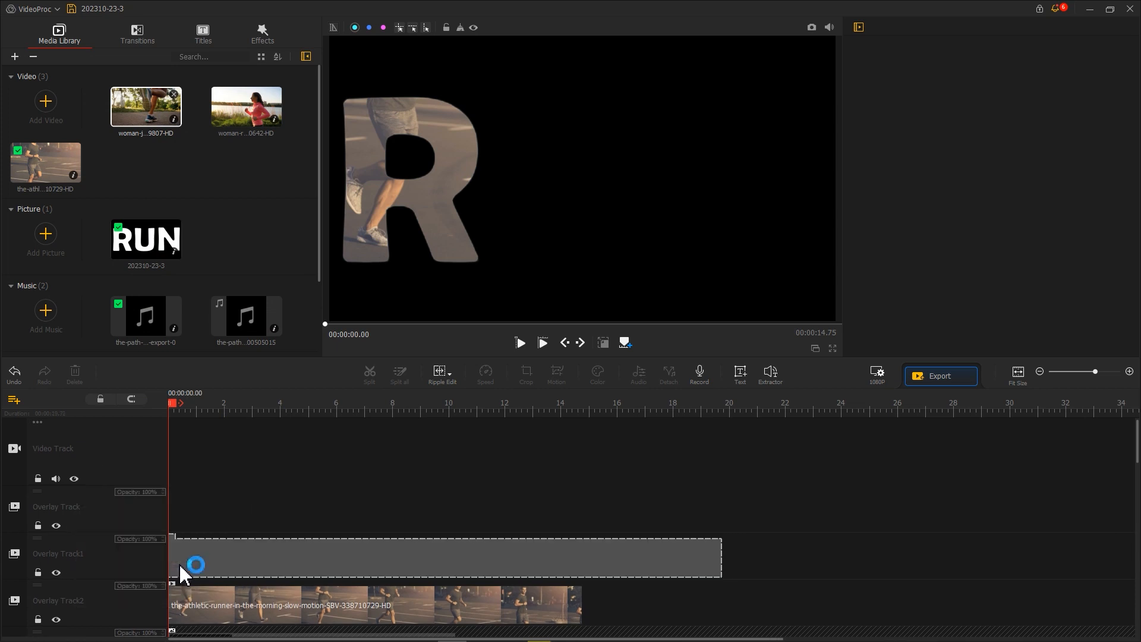
{"action": "left_click_drag", "start_coordinate": [456, 250], "coordinate": [404, 278]}
{"action": "mouse_move", "coordinate": [623, 205]}
{"action": "left_mouse_down"}
{"action": "mouse_move", "coordinate": [656, 207]}
{"action": "mouse_move", "coordinate": [642, 204]}
{"action": "left_mouse_up"}
{"action": "left_click_drag", "start_coordinate": [725, 109], "coordinate": [758, 95]}
Crop both sides of the woman-jogging clip to about 1213 × 1079 and position it over the letter U
{"action": "left_click", "coordinate": [526, 374]}
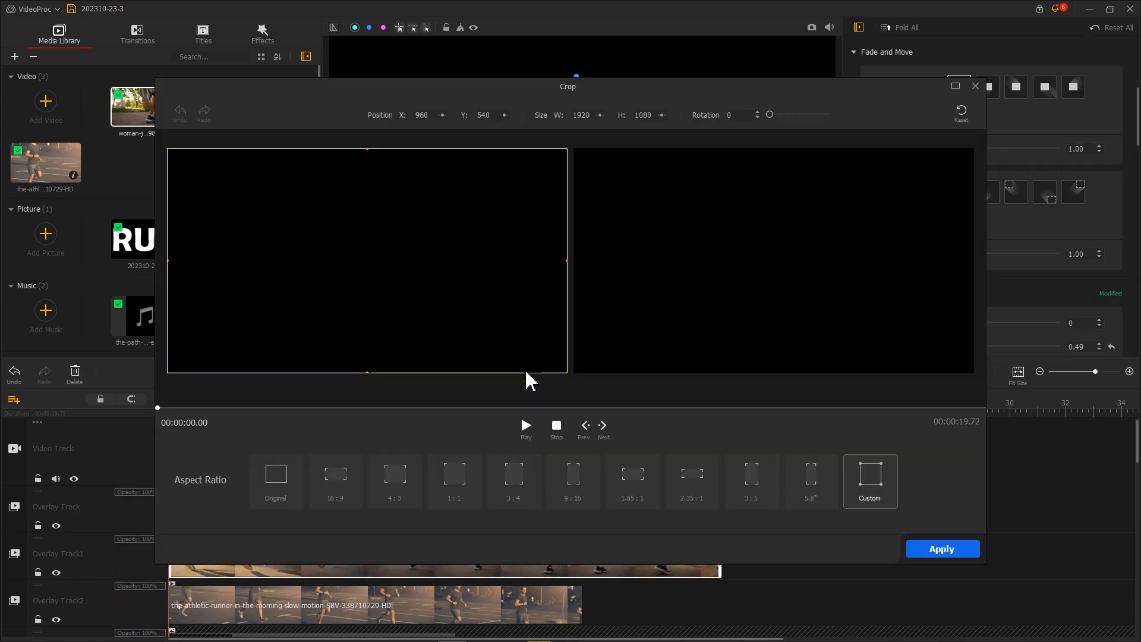
{"action": "left_click_drag", "start_coordinate": [168, 261], "coordinate": [214, 261]}
{"action": "left_click_drag", "start_coordinate": [566, 261], "coordinate": [469, 260]}
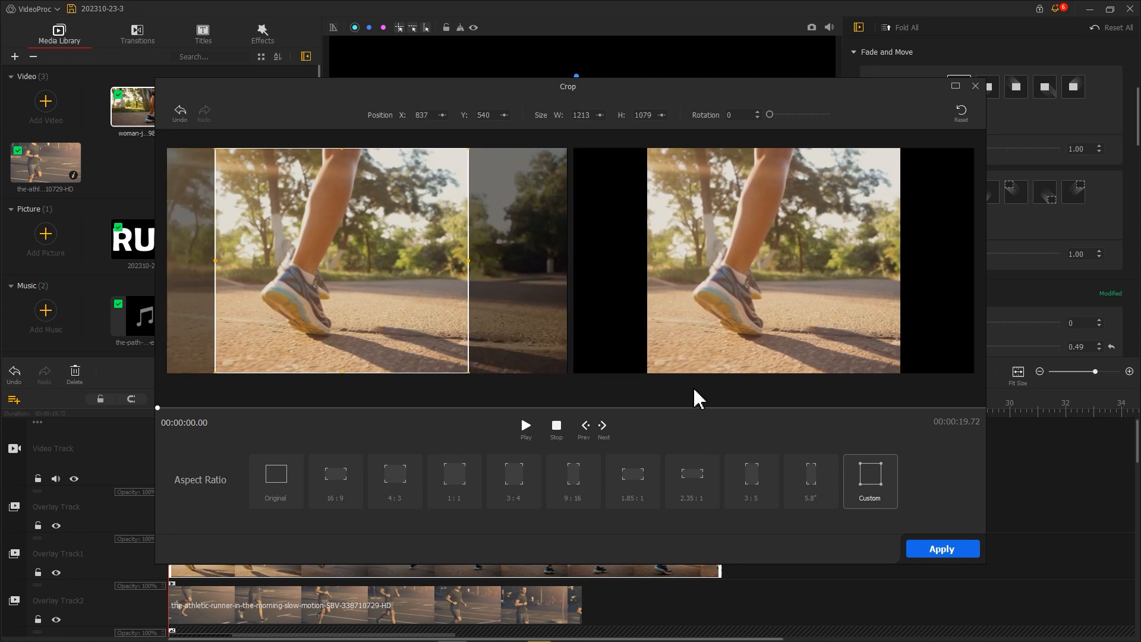
{"action": "left_click", "coordinate": [943, 549]}
{"action": "left_click_drag", "start_coordinate": [636, 211], "coordinate": [590, 195]}
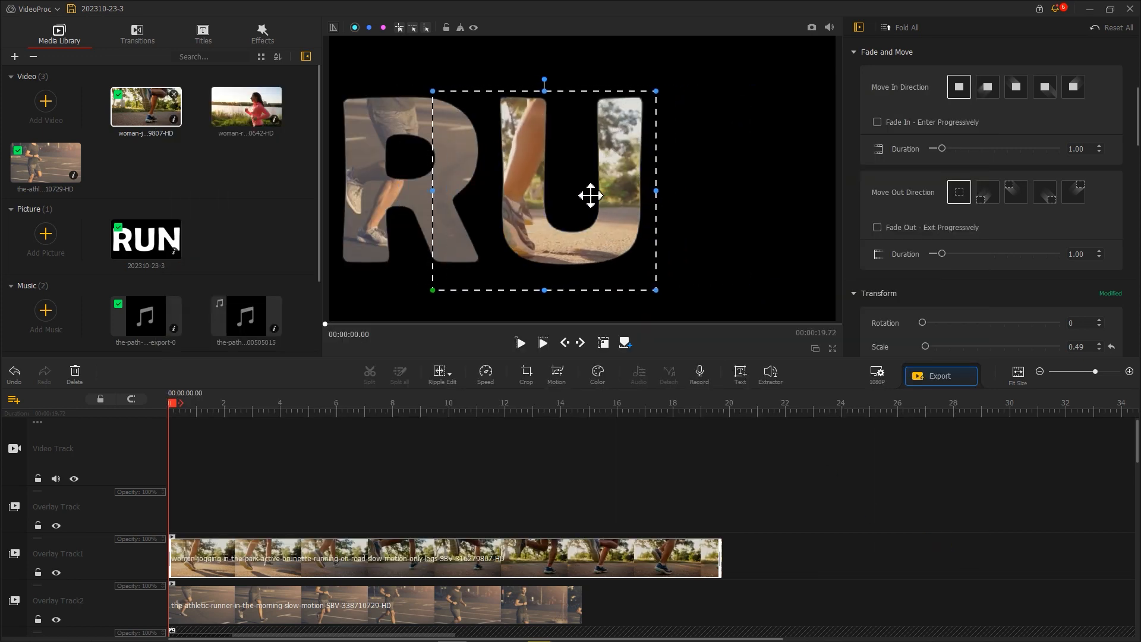
Place the woman-running-by-the-lake clip at the start of Overlay Track and fit it to the screen width
{"action": "left_click_drag", "start_coordinate": [246, 110], "coordinate": [182, 529]}
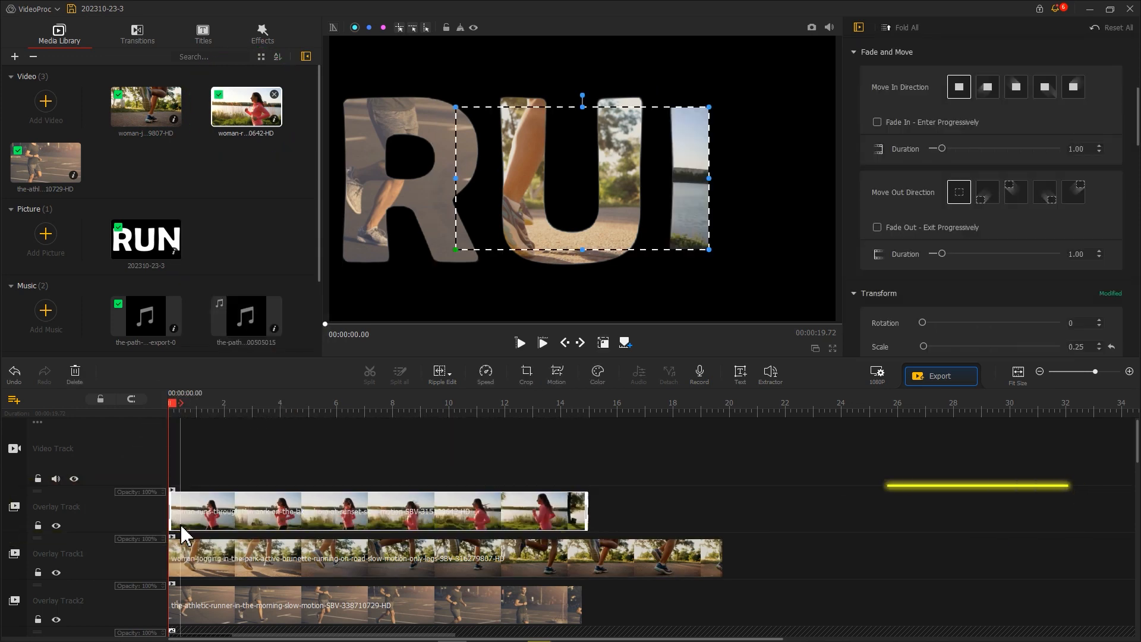
{"action": "scroll", "coordinate": [866, 235], "scroll_direction": "up", "scroll_amount": 4}
{"action": "scroll", "coordinate": [865, 237], "scroll_direction": "down", "scroll_amount": 5}
{"action": "left_click", "coordinate": [950, 274]}
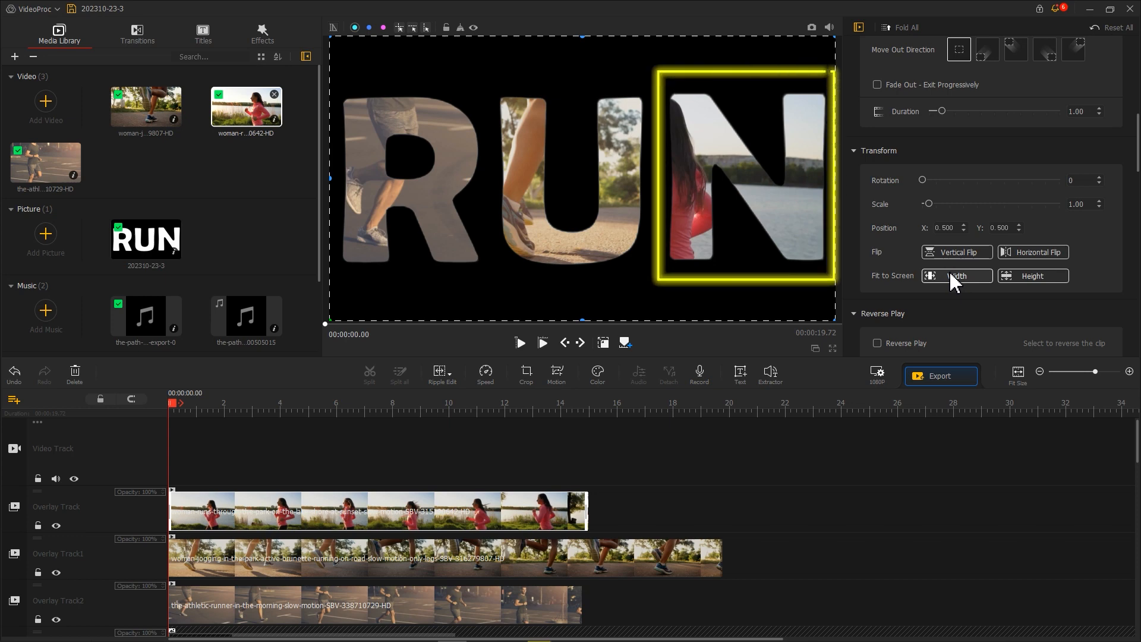
Add a starting motion keyframe to the lake-runner clip with a 1920×1080 frame centred at about (622,540), and apply it
{"action": "left_click", "coordinate": [555, 374]}
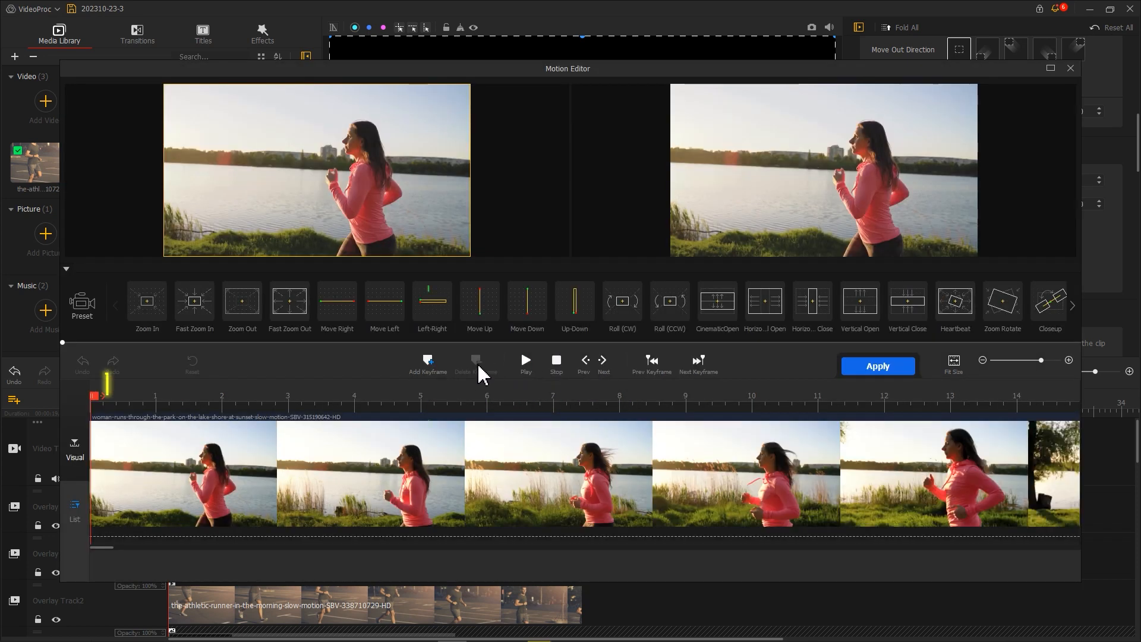
{"action": "left_click", "coordinate": [428, 362]}
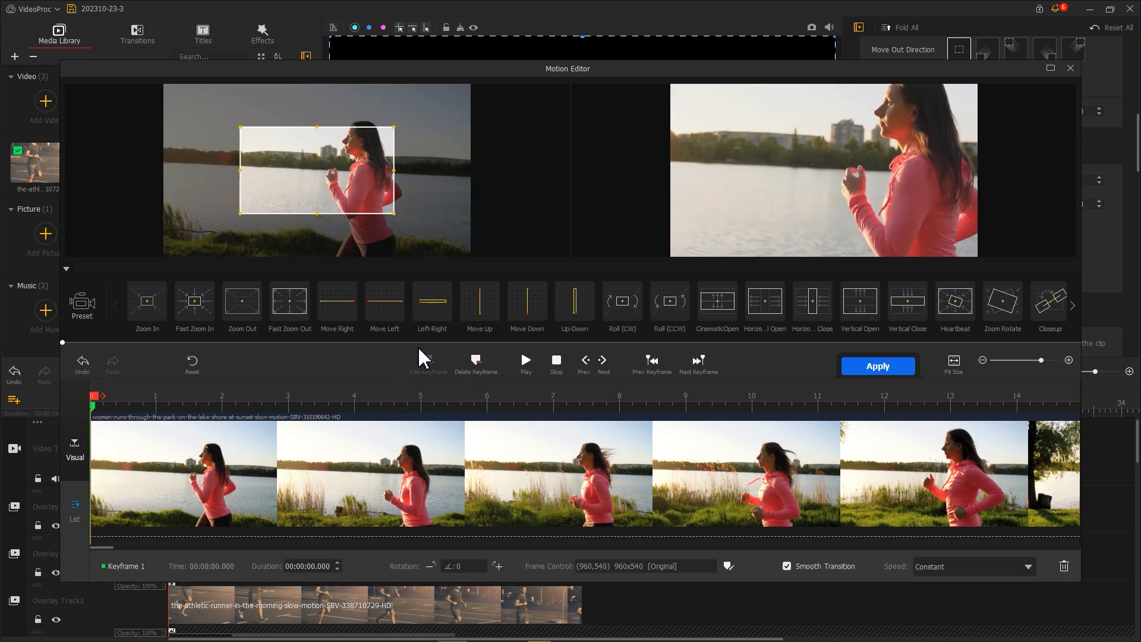
{"action": "left_click_drag", "start_coordinate": [303, 204], "coordinate": [239, 243]}
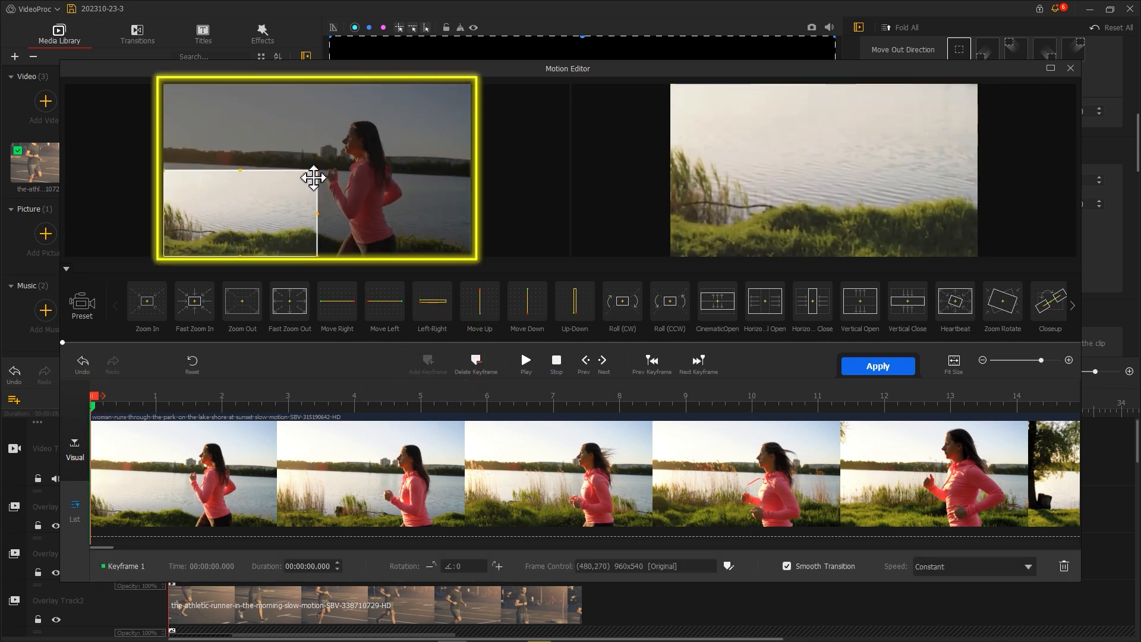
{"action": "left_click_drag", "start_coordinate": [317, 171], "coordinate": [389, 125]}
{"action": "left_click", "coordinate": [876, 365]}
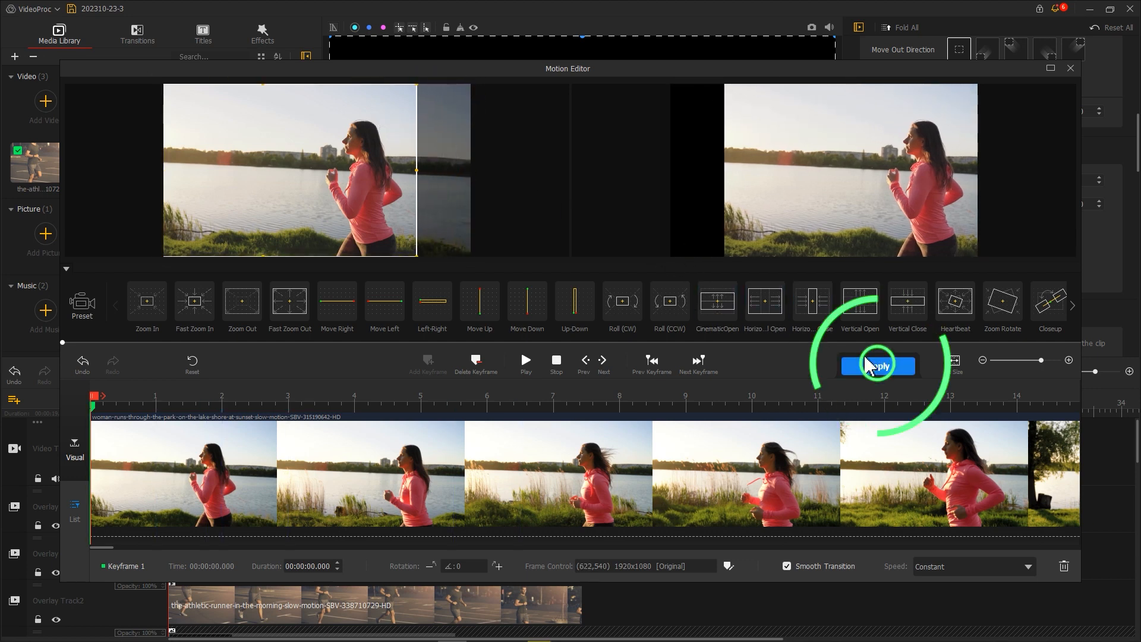
Move the athletic-runner, woman-jogging and lake-runner clips to start at the first, second and third beat markers respectively
{"action": "scroll", "coordinate": [561, 463], "scroll_direction": "down", "scroll_amount": 4}
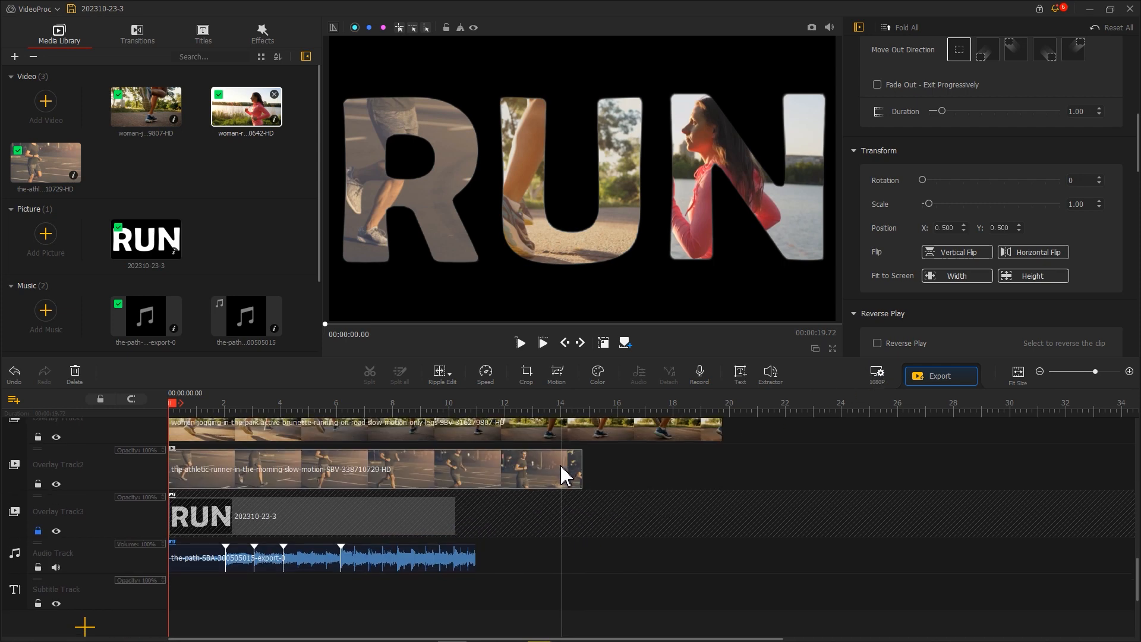
{"action": "scroll", "coordinate": [396, 489], "scroll_direction": "up", "scroll_amount": 2}
{"action": "left_click", "coordinate": [295, 526]}
{"action": "left_click_drag", "start_coordinate": [295, 526], "coordinate": [352, 527]}
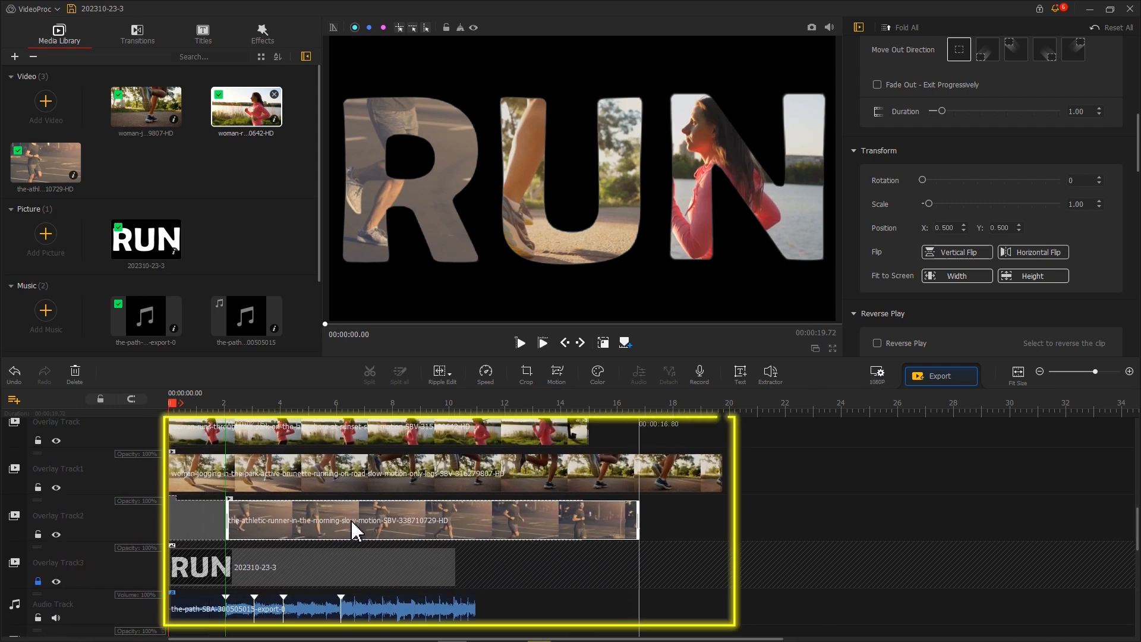
{"action": "left_click_drag", "start_coordinate": [309, 479], "coordinate": [394, 484]}
{"action": "left_click_drag", "start_coordinate": [318, 447], "coordinate": [435, 448]}
Unlock the RUN picture's track and add a motion keyframe with a full 1920×1080 frame at the fourth beat marker, 6.16 s
{"action": "left_click", "coordinate": [38, 580]}
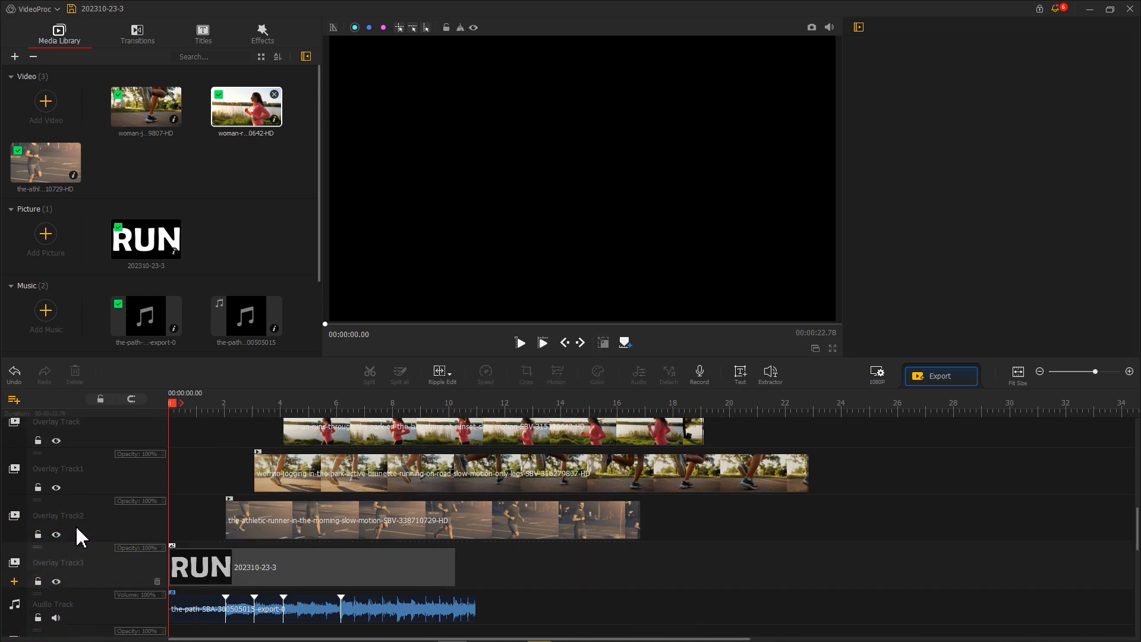
{"action": "left_click", "coordinate": [341, 410]}
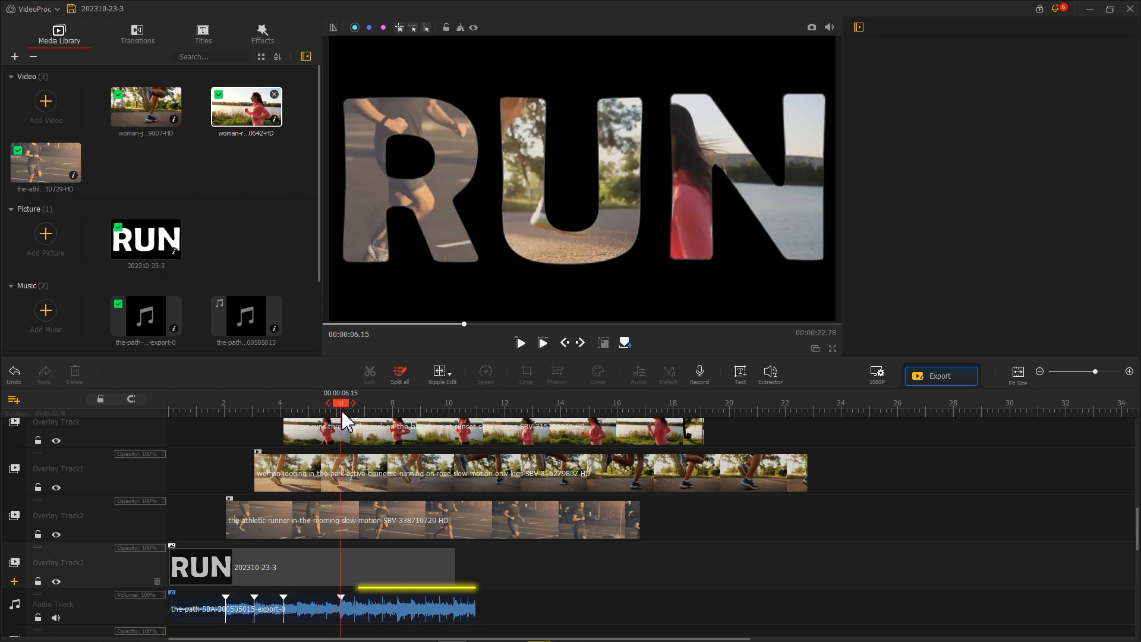
{"action": "left_click", "coordinate": [340, 575]}
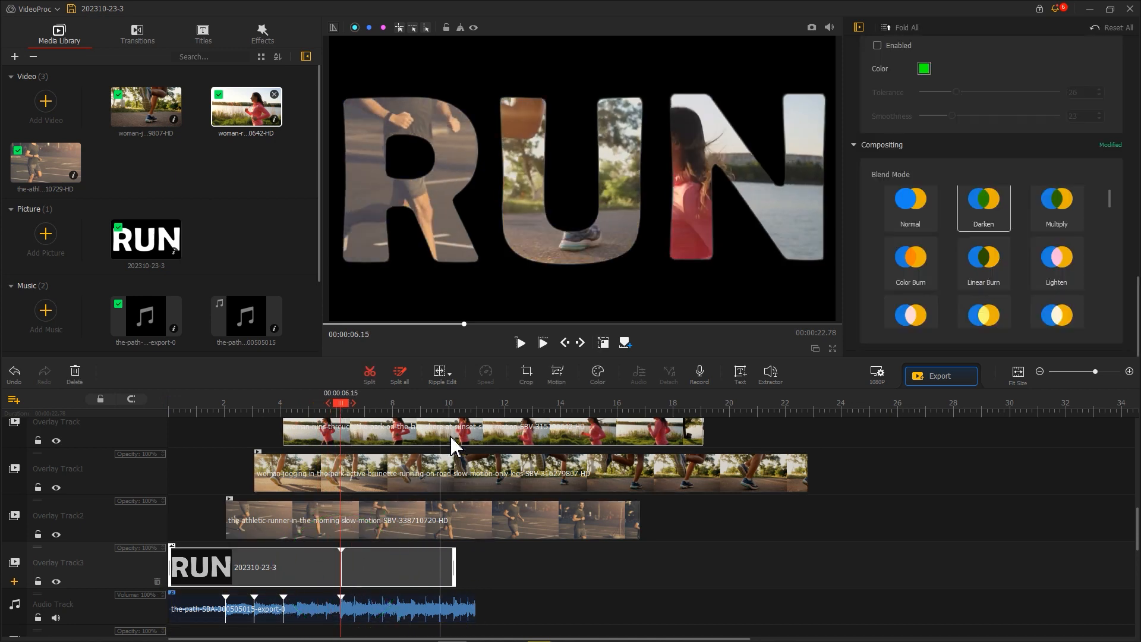
{"action": "left_click", "coordinate": [557, 378]}
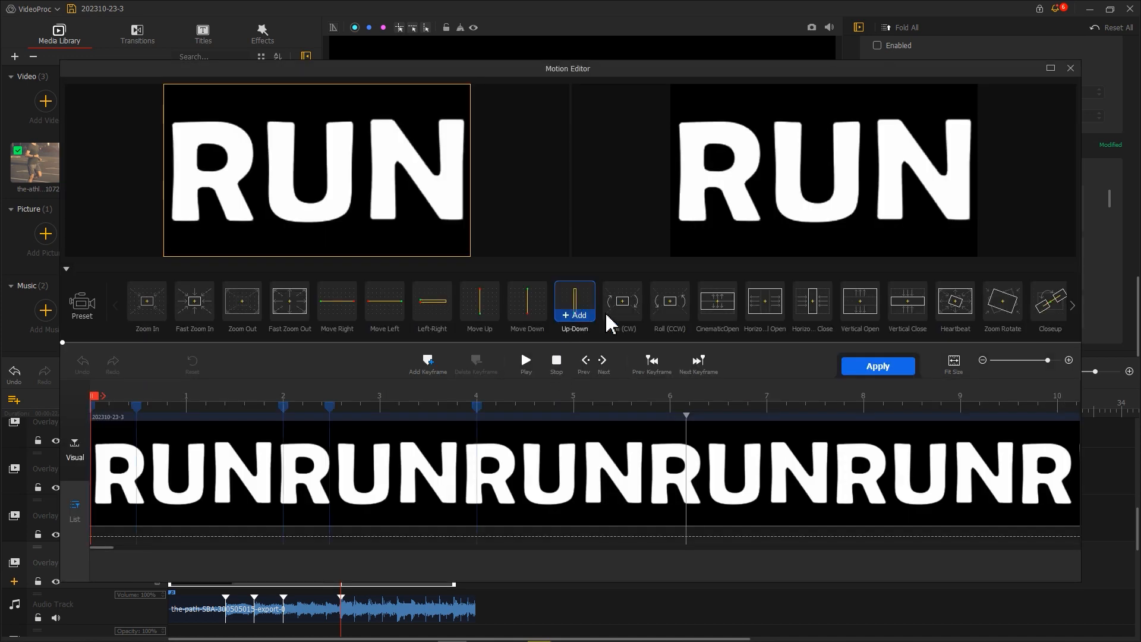
{"action": "left_click", "coordinate": [687, 401]}
{"action": "left_click", "coordinate": [428, 364]}
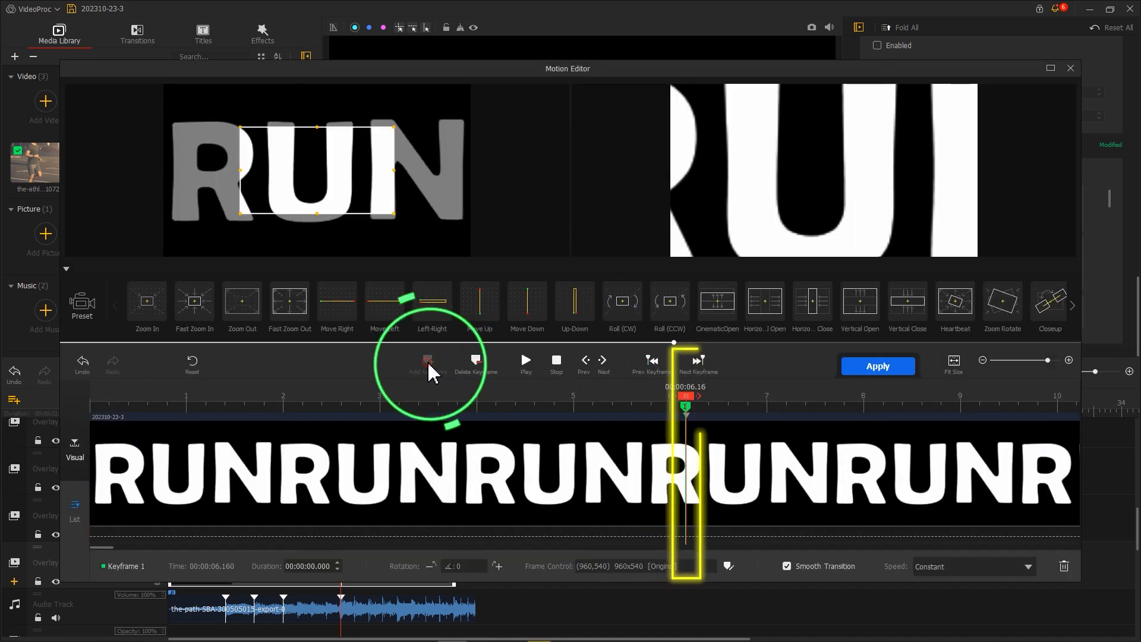
{"action": "left_click_drag", "start_coordinate": [364, 229], "coordinate": [284, 234]}
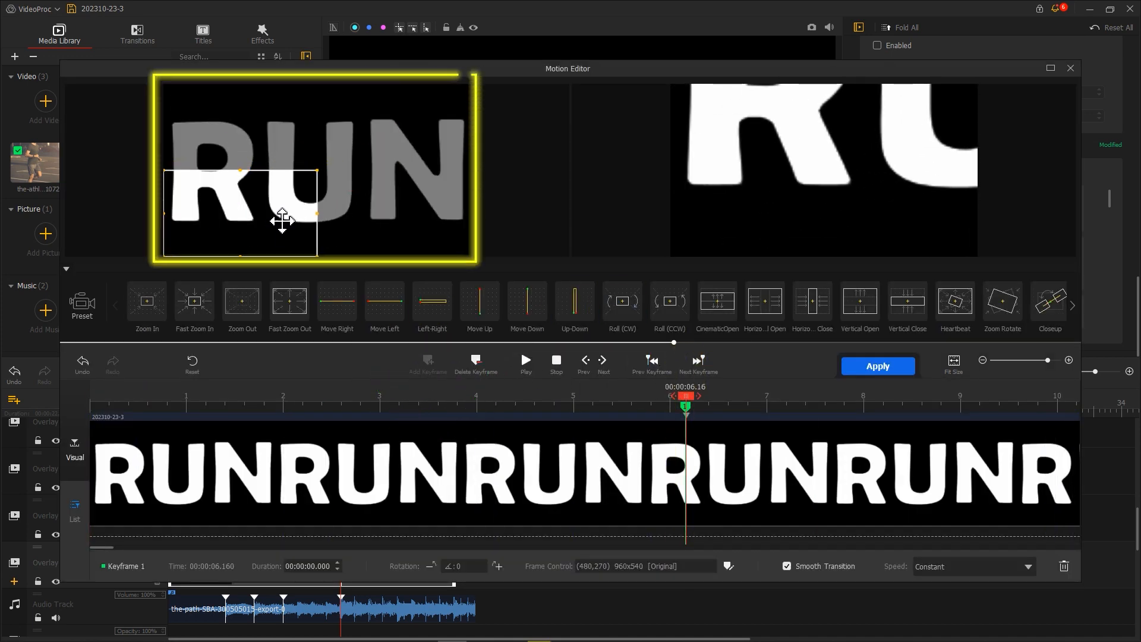
{"action": "left_click_drag", "start_coordinate": [318, 169], "coordinate": [464, 90]}
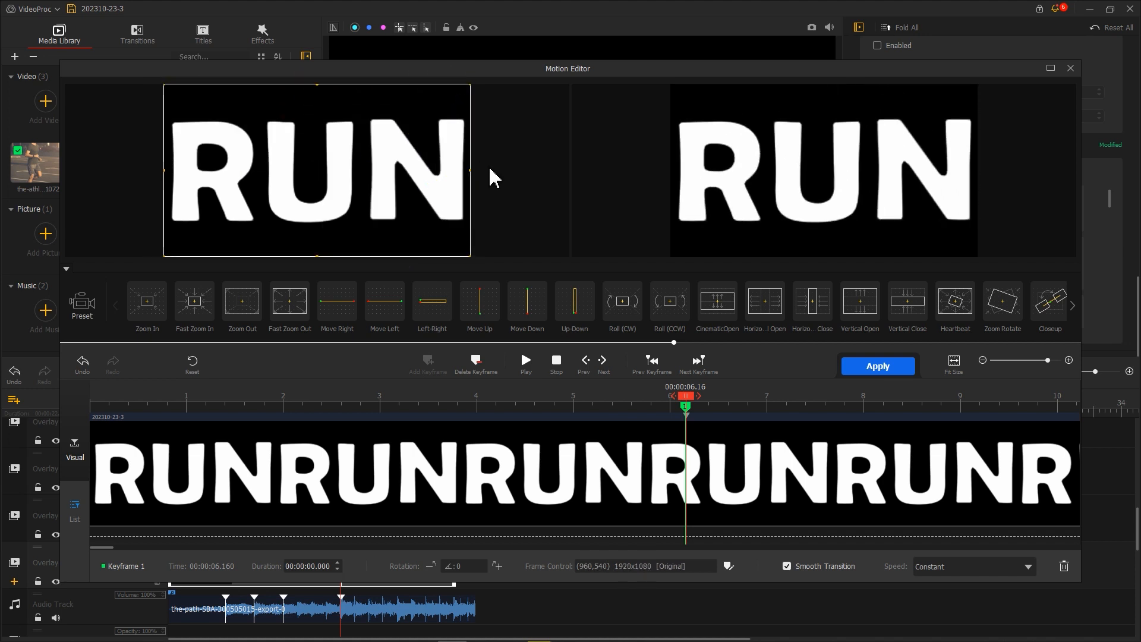
Add a keyframe at 6.80 s, shrink its frame to 3×2 inside the letter N at (1593,600), and set its speed to Speed Up
{"action": "left_click_drag", "start_coordinate": [685, 397], "coordinate": [750, 398]}
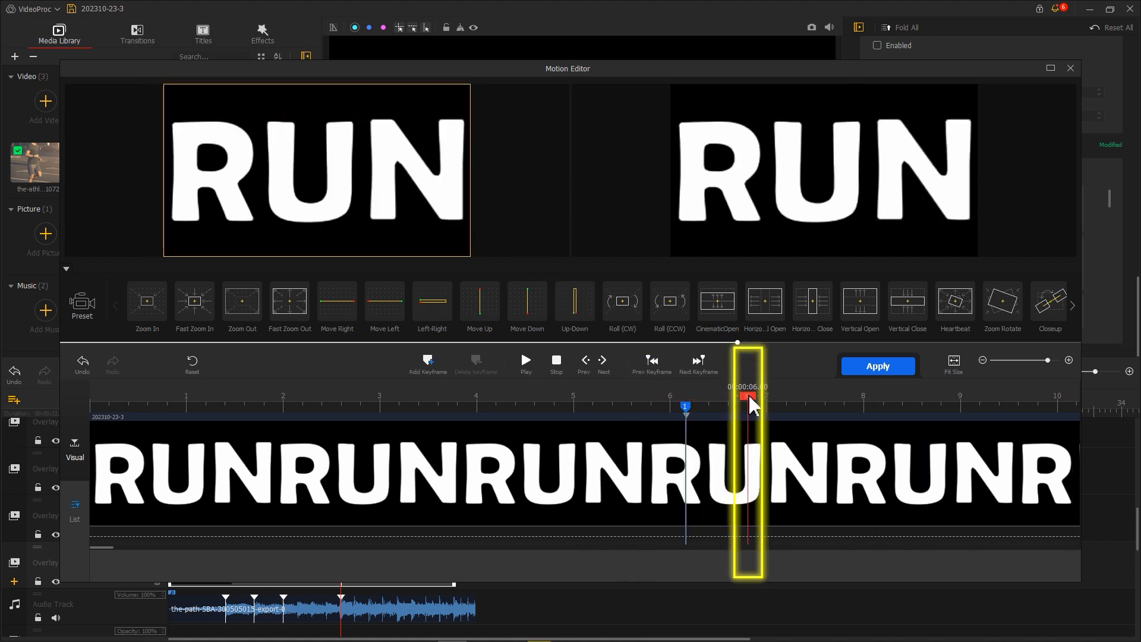
{"action": "left_click", "coordinate": [427, 361]}
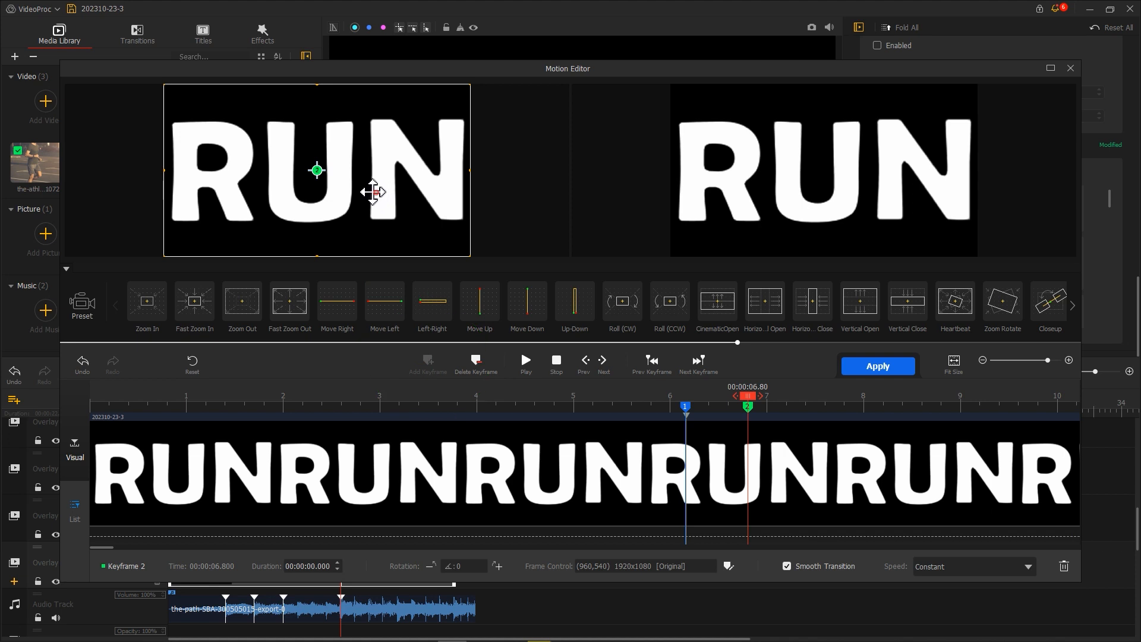
{"action": "left_click_drag", "start_coordinate": [374, 191], "coordinate": [351, 191]}
{"action": "left_click_drag", "start_coordinate": [446, 84], "coordinate": [387, 184]}
{"action": "left_click_drag", "start_coordinate": [300, 228], "coordinate": [426, 161]}
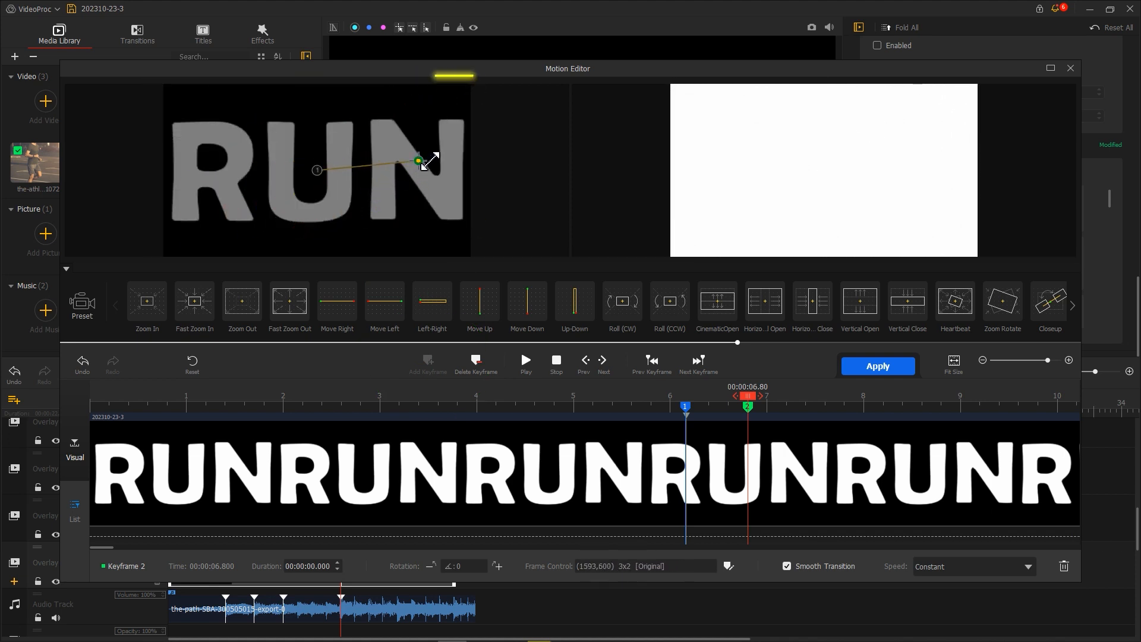
{"action": "left_click", "coordinate": [968, 567]}
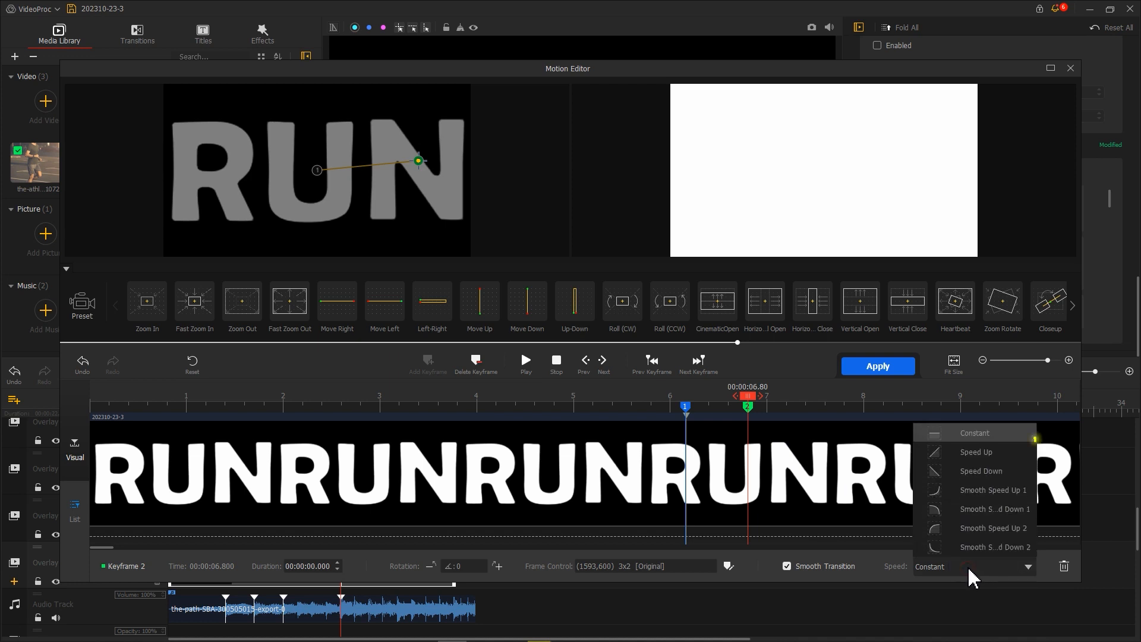
{"action": "left_click", "coordinate": [975, 451]}
Add a third keyframe with the same 3×2 frame at the RUN picture's end, 10.23 s, and apply the motion
{"action": "left_click", "coordinate": [805, 397]}
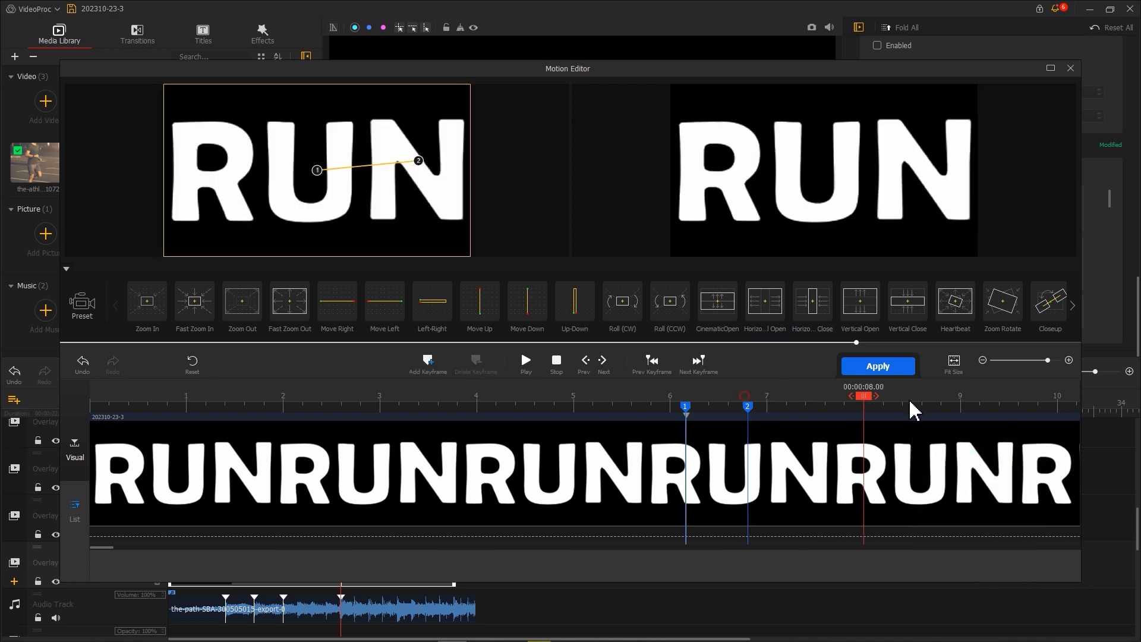
{"action": "left_click_drag", "start_coordinate": [865, 409], "coordinate": [1092, 404]}
{"action": "left_click", "coordinate": [429, 363]}
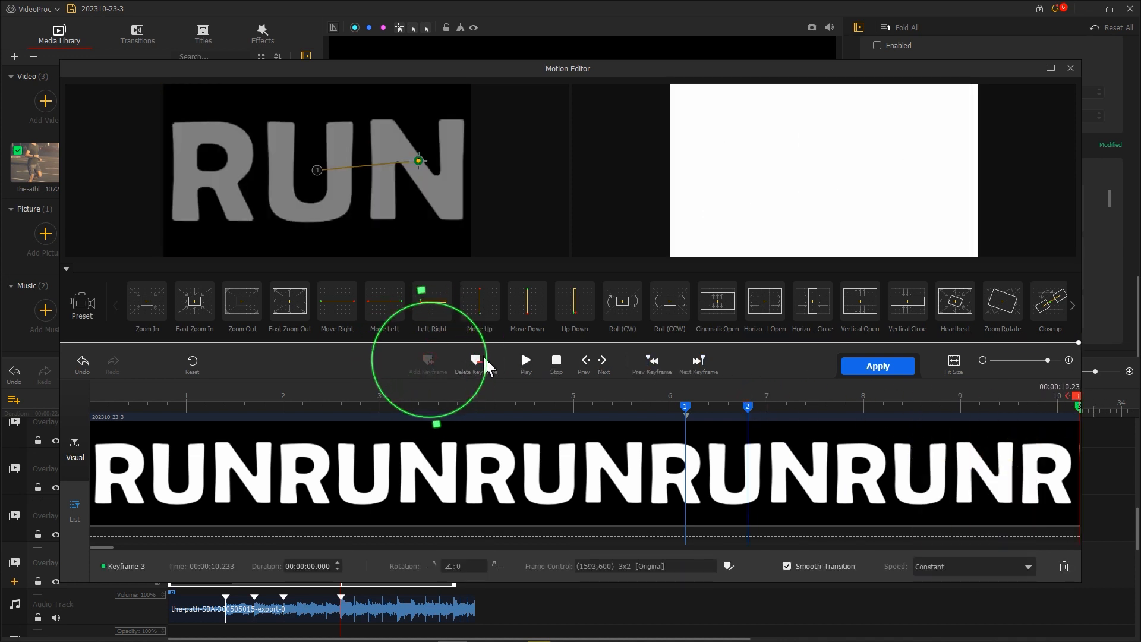
{"action": "left_click", "coordinate": [863, 370]}
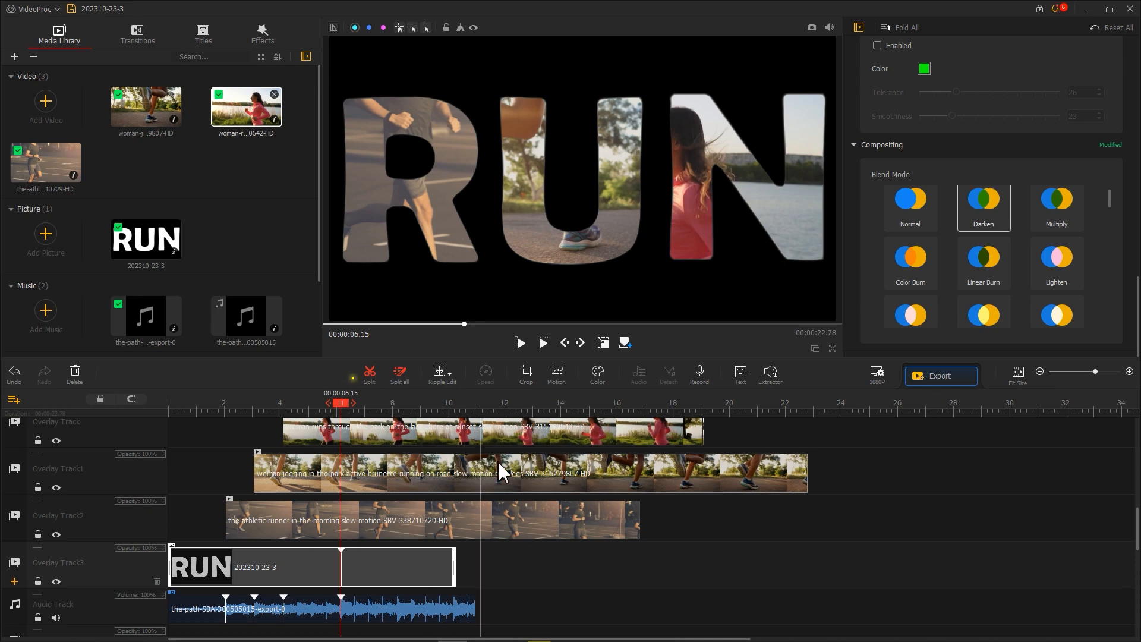
Trim the ends of the athletic-runner and woman-jogging clips to just past the fourth beat marker, at about 6.7 s
{"action": "left_click", "coordinate": [615, 511]}
{"action": "left_click_drag", "start_coordinate": [376, 518], "coordinate": [355, 519]}
{"action": "left_click_drag", "start_coordinate": [805, 476], "coordinate": [721, 475]}
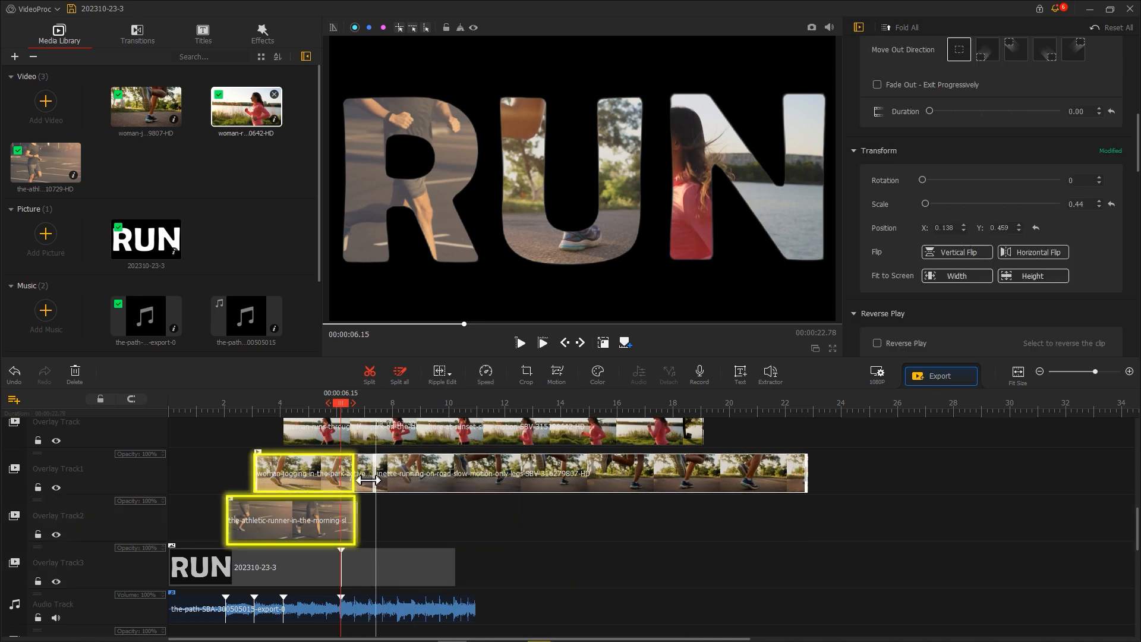
{"action": "left_click_drag", "start_coordinate": [359, 490], "coordinate": [360, 486]}
Set the athletic-runner clip's fade-out duration to 0.4 seconds
{"action": "left_click", "coordinate": [345, 531]}
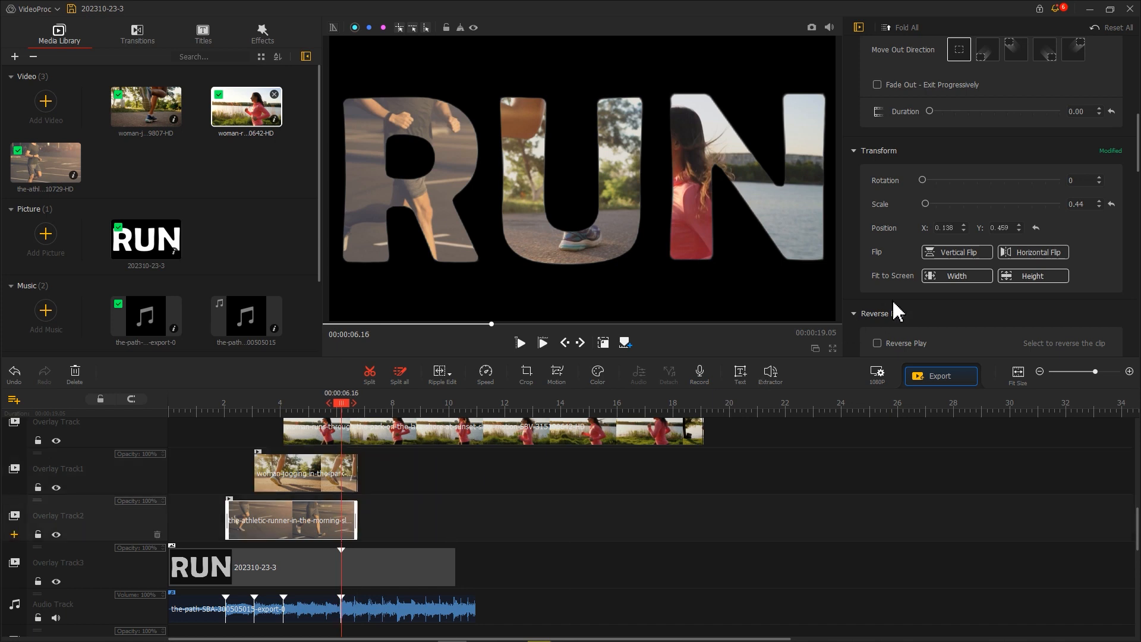
{"action": "scroll", "coordinate": [897, 310], "scroll_direction": "up", "scroll_amount": 3}
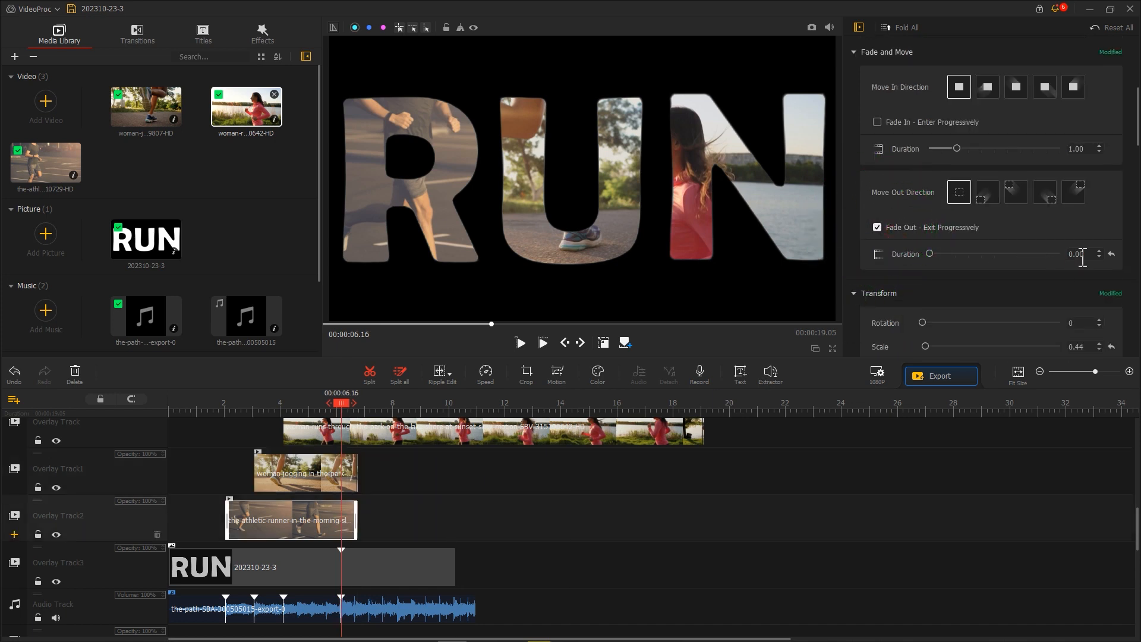
{"action": "type", "text": ".4"}
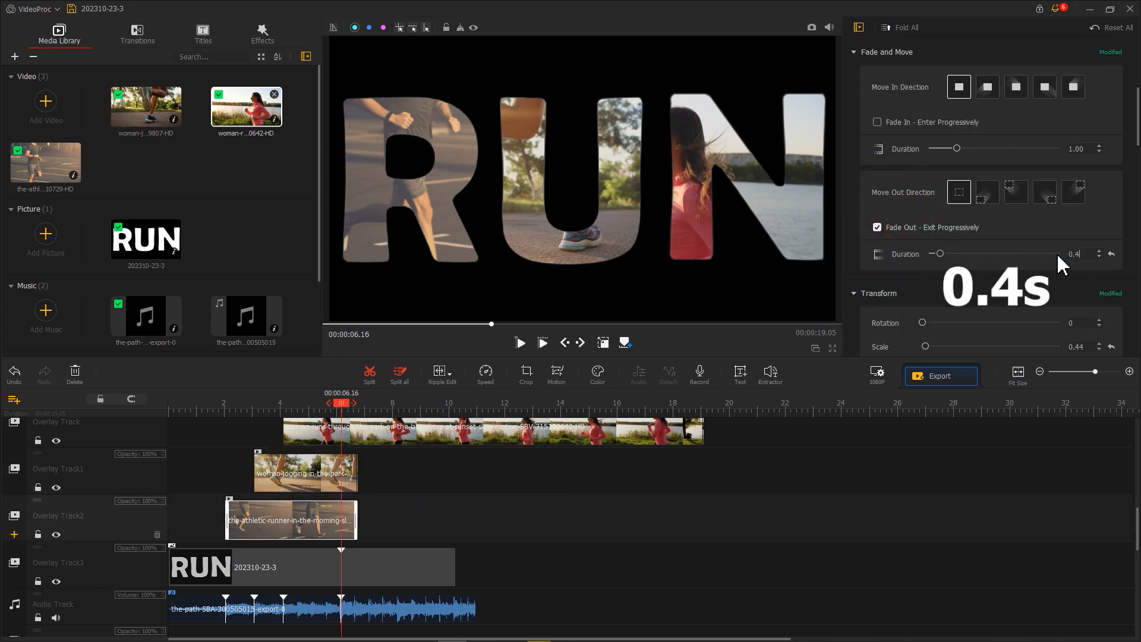
Enable a progressive fade-out on the woman-jogging clip and enter a duration below one second
{"action": "left_click", "coordinate": [345, 487]}
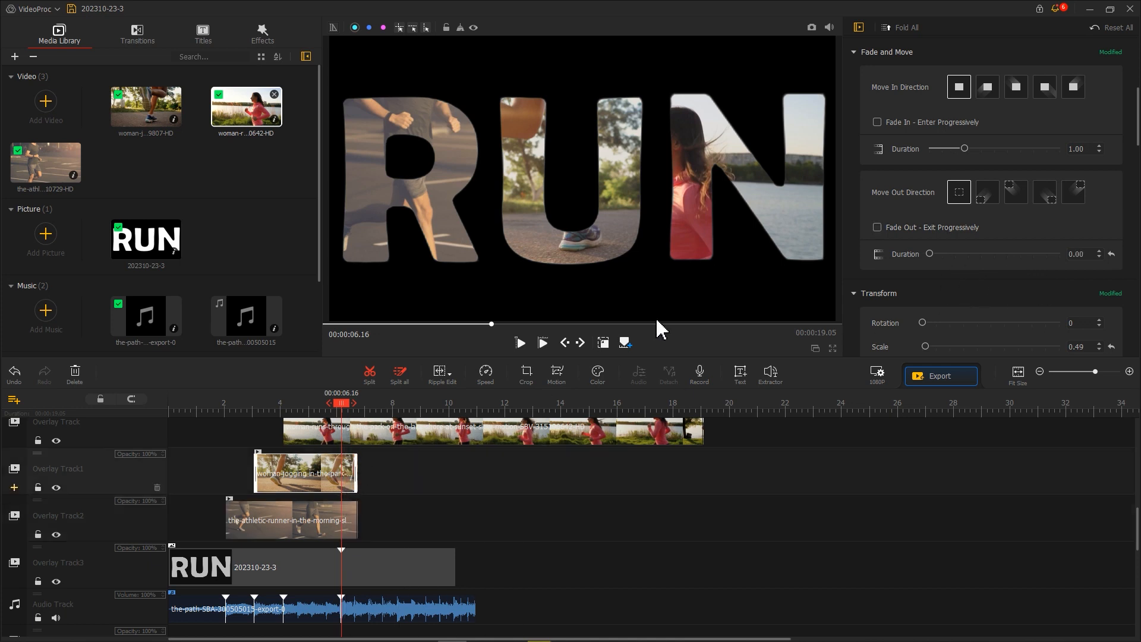
{"action": "left_click", "coordinate": [879, 227]}
{"action": "double_click", "coordinate": [1061, 255]}
{"action": "type", "text": "0."}
Add a motion keyframe to the lake-runner clip at the fourth beat marker, 2.06 s into the clip, keeping its offset frame
{"action": "left_click", "coordinate": [345, 433]}
{"action": "scroll", "coordinate": [342, 433], "scroll_direction": "up", "scroll_amount": 2}
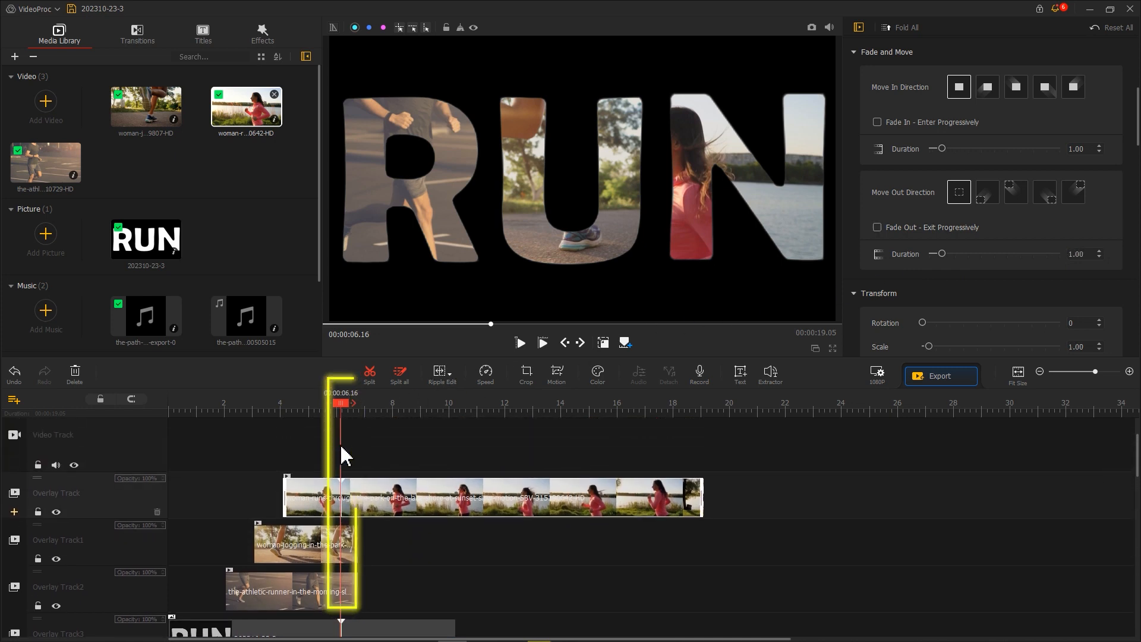
{"action": "left_click", "coordinate": [557, 373]}
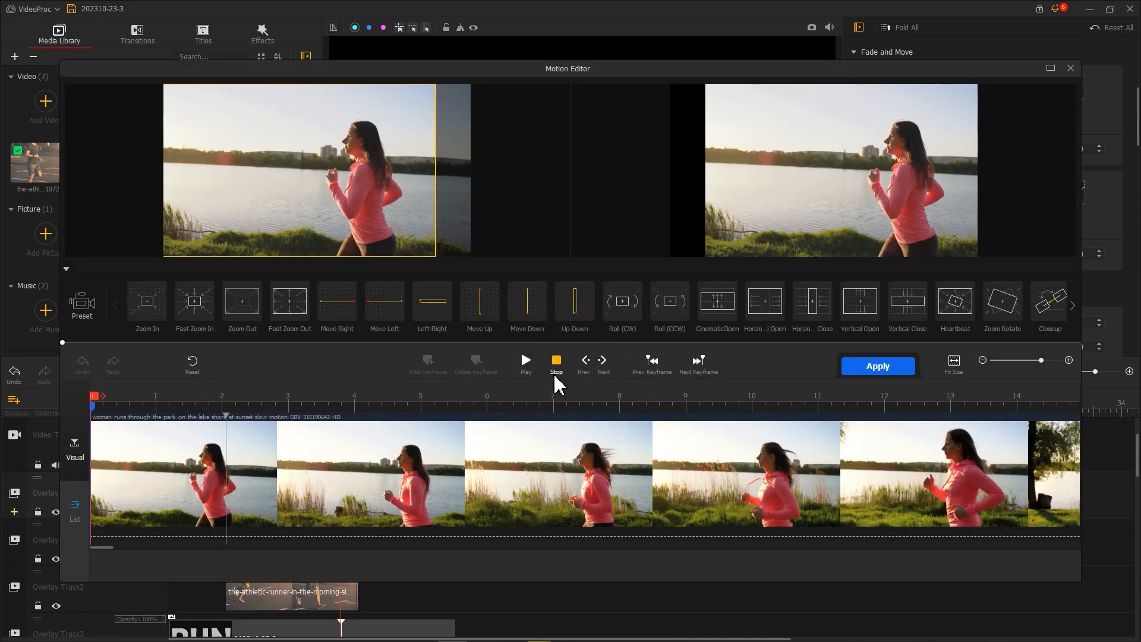
{"action": "left_click", "coordinate": [226, 404]}
{"action": "left_click", "coordinate": [428, 362]}
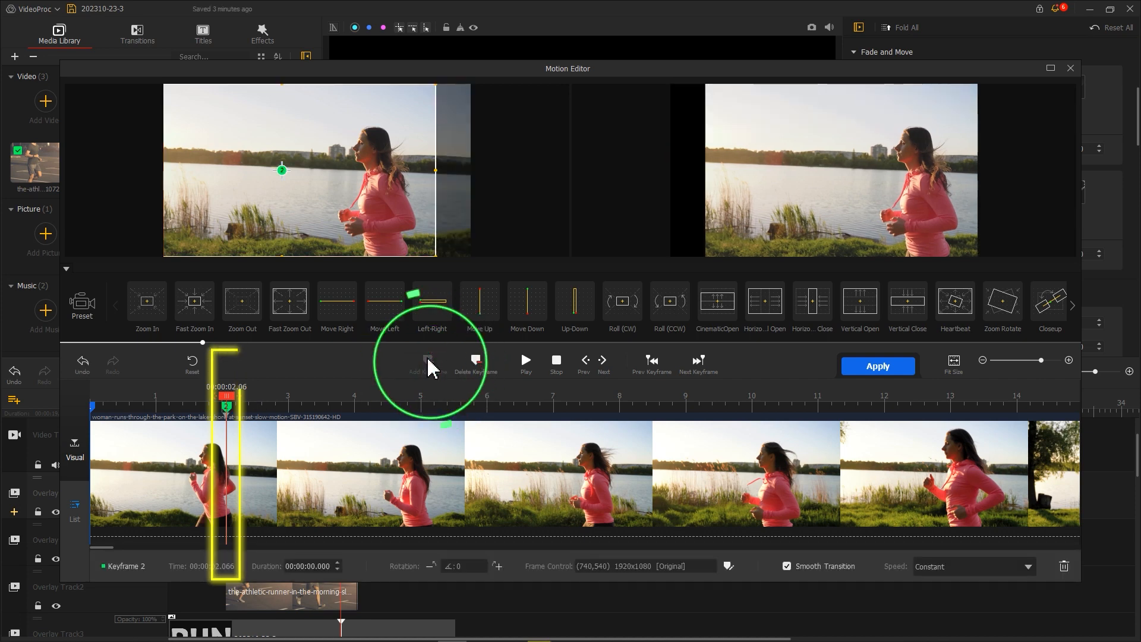
Add a keyframe at 2.66 s with the 1920×1080 frame centred at (960,540), set its speed to Speed Up, and apply the motion
{"action": "left_click_drag", "start_coordinate": [241, 404], "coordinate": [271, 404]}
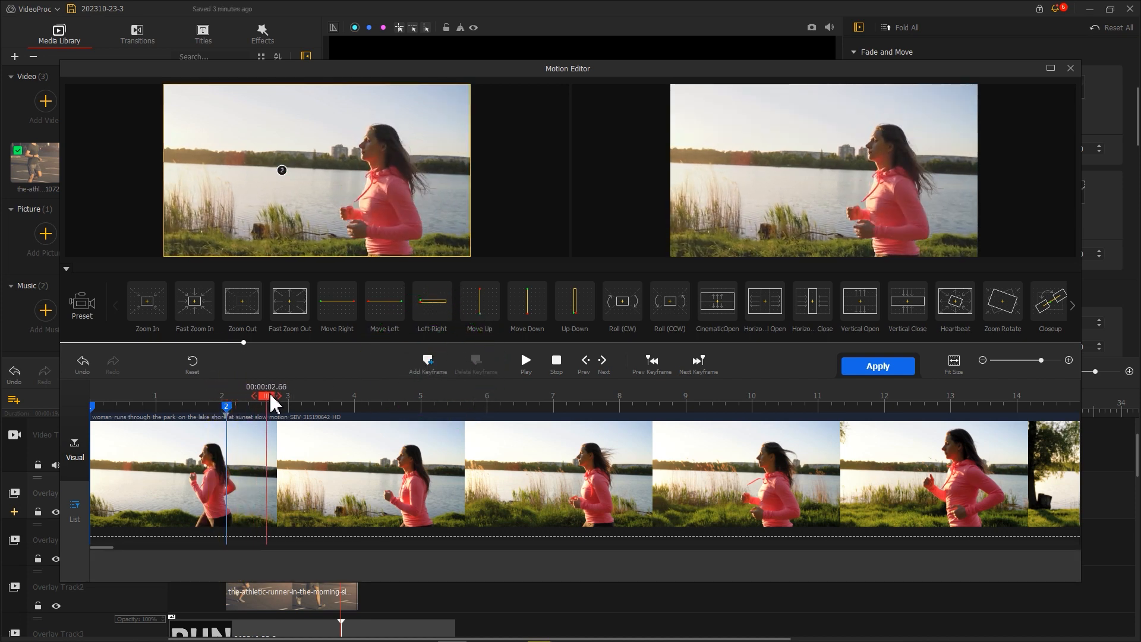
{"action": "left_click", "coordinate": [428, 363]}
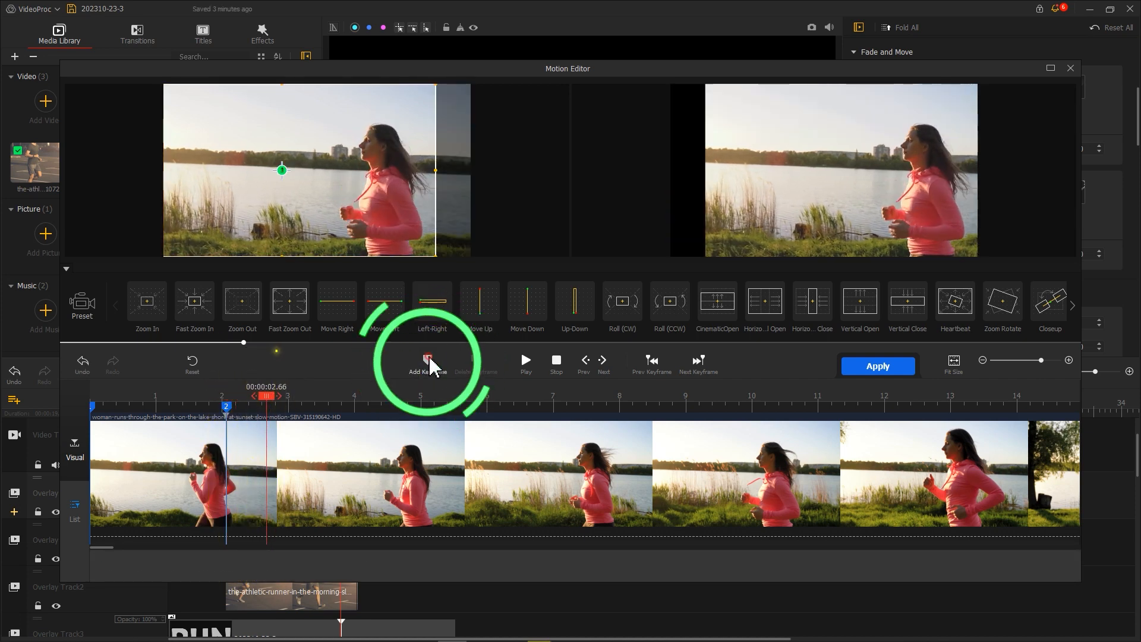
{"action": "left_click_drag", "start_coordinate": [351, 248], "coordinate": [400, 232]}
{"action": "left_click", "coordinate": [996, 572]}
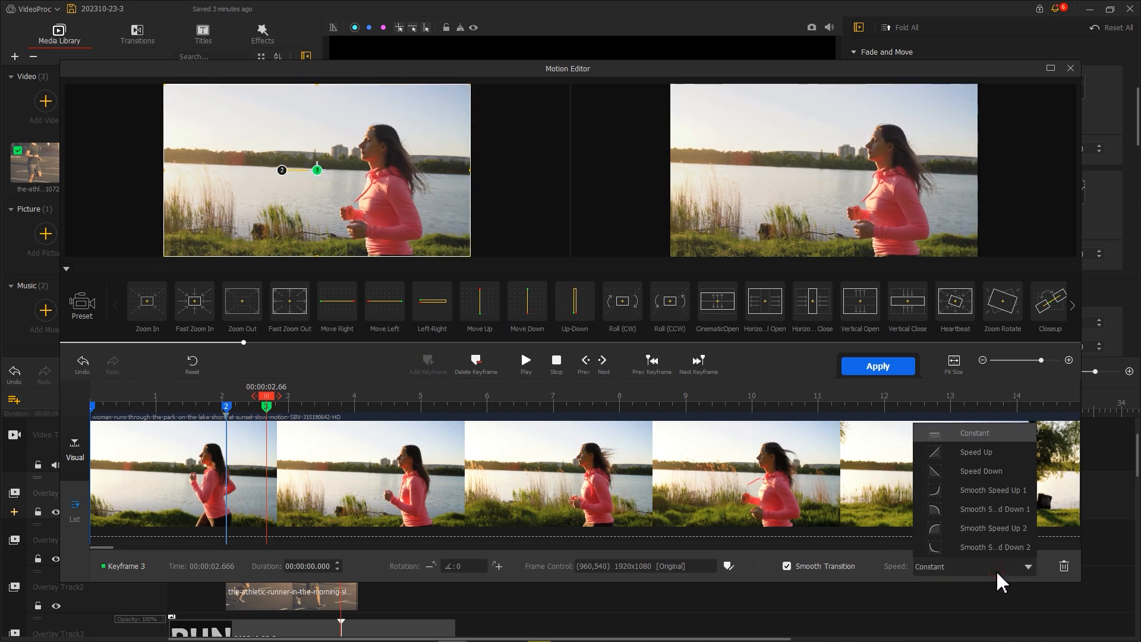
{"action": "left_click", "coordinate": [987, 453]}
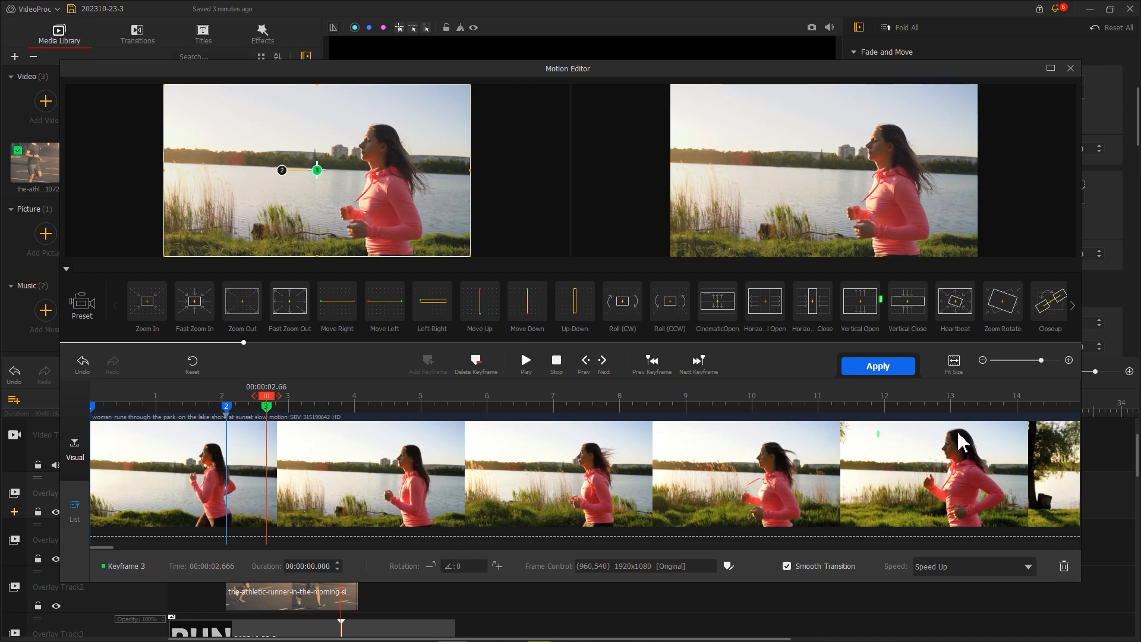
{"action": "left_click", "coordinate": [878, 366]}
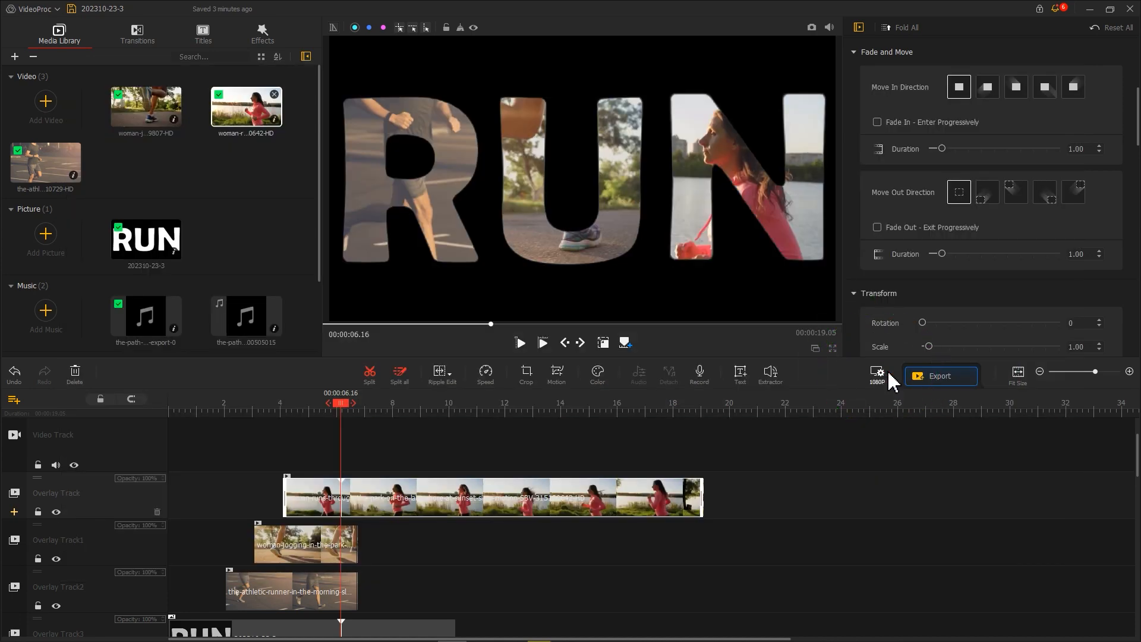